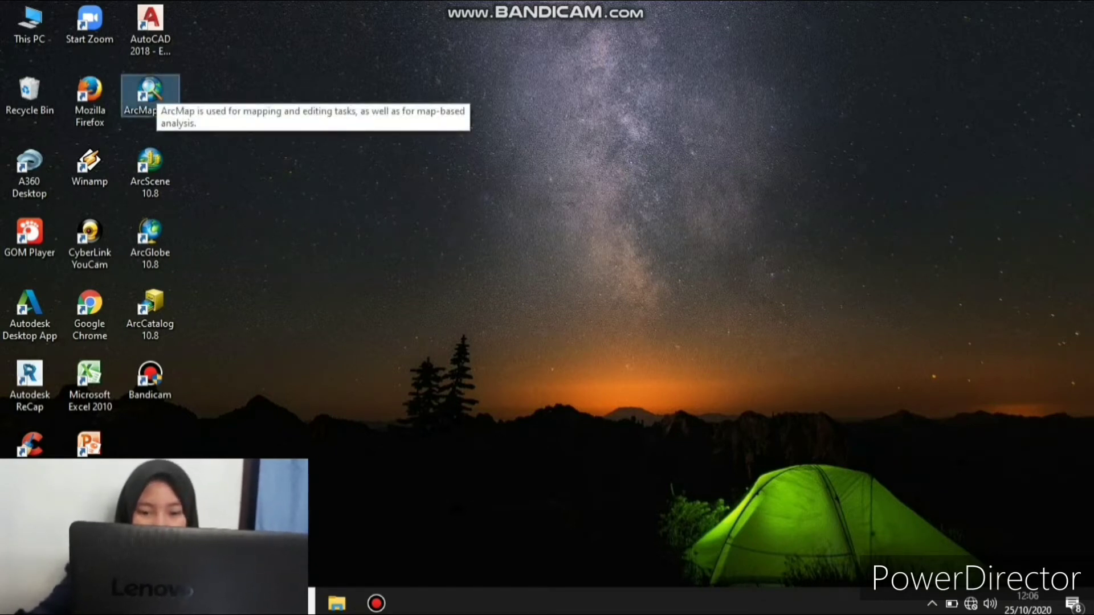
Launch ArcMap with a new document from the Blank Map template and maximize its window
{"action": "double_click", "coordinate": [150, 91]}
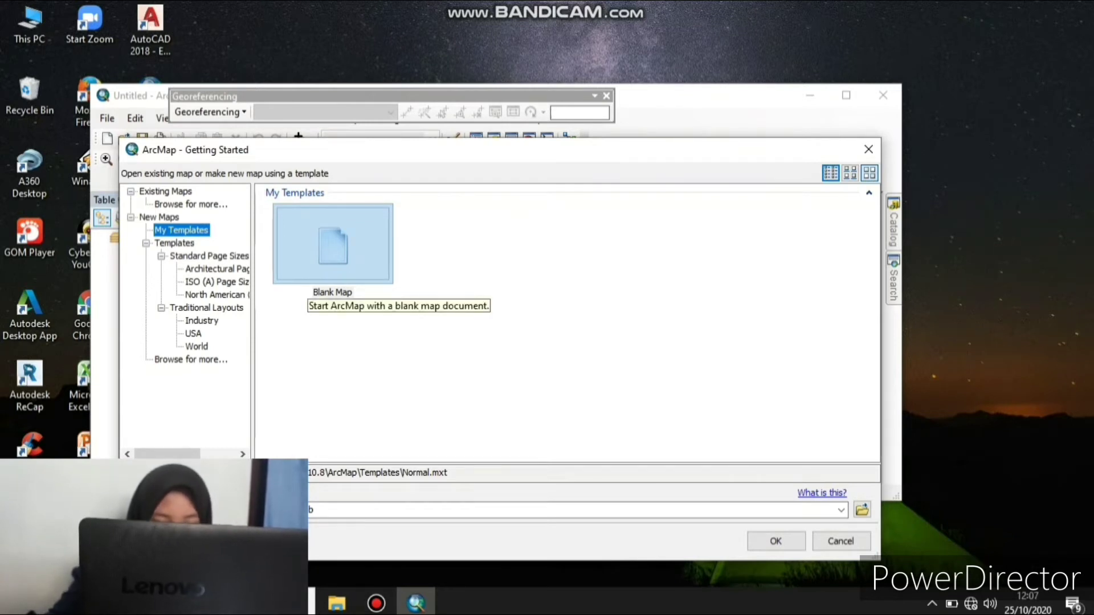
{"action": "left_click", "coordinate": [333, 245]}
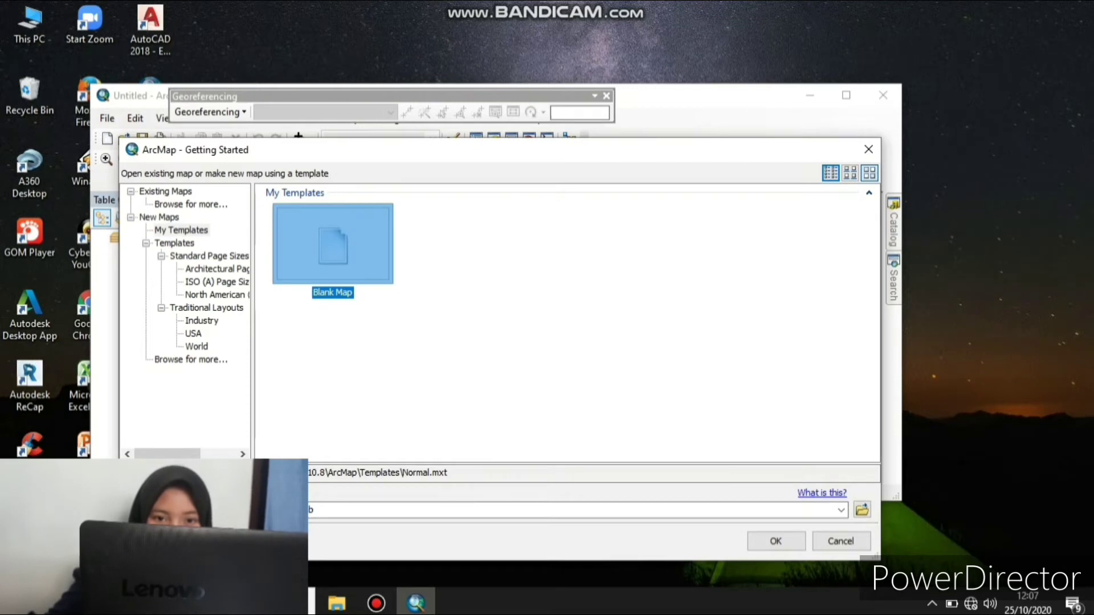
{"action": "key", "text": "Return"}
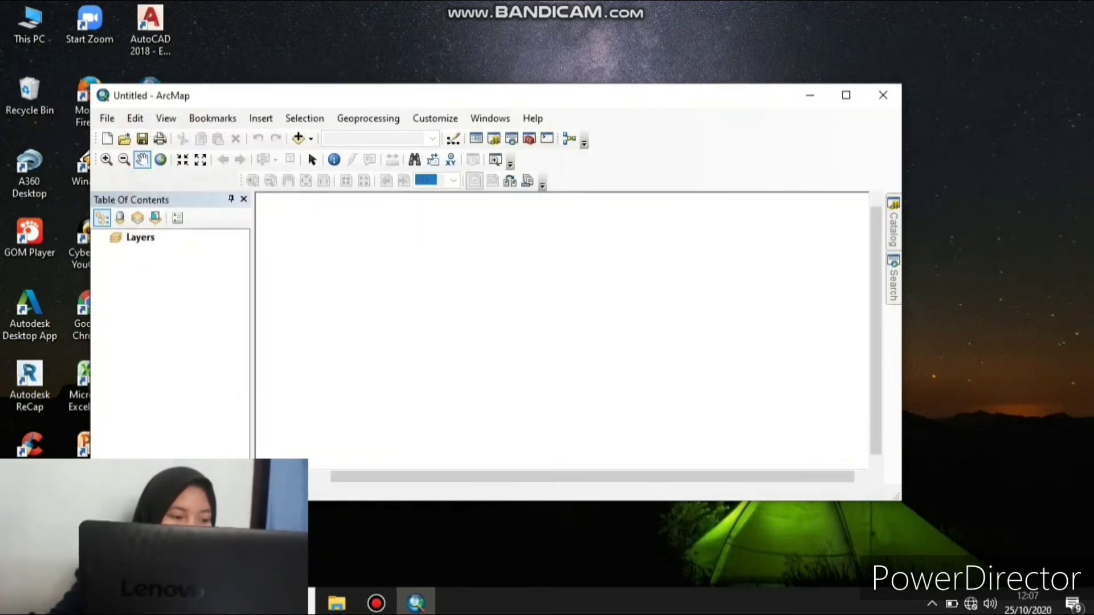
{"action": "left_click", "coordinate": [845, 95]}
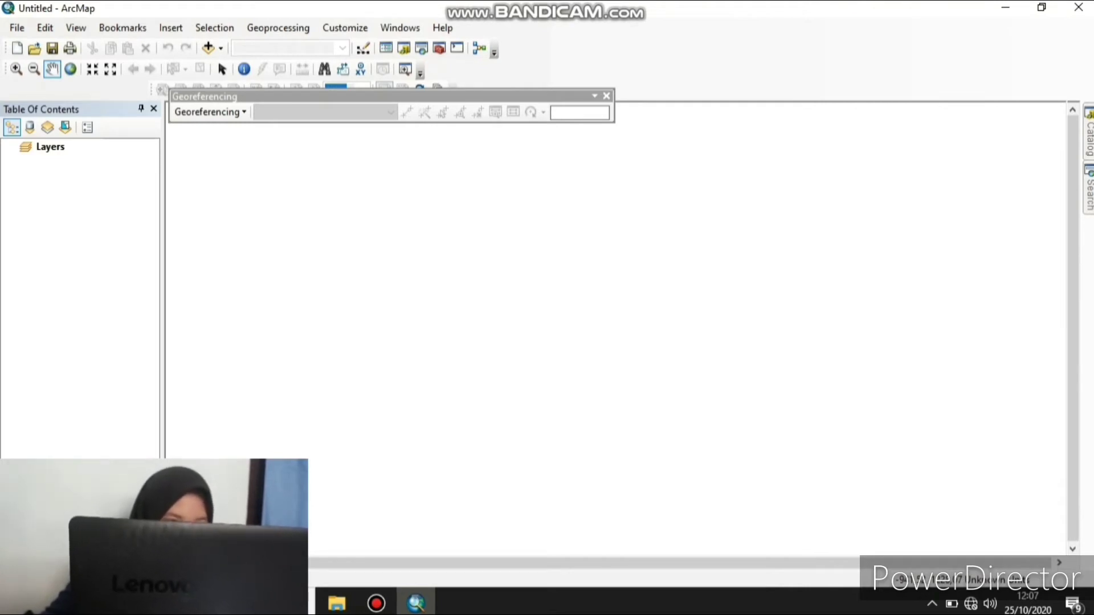
Start adding data to the Layers data frame and connect to the folder E:\FILE GIS\prajekan
{"action": "left_click", "coordinate": [50, 146]}
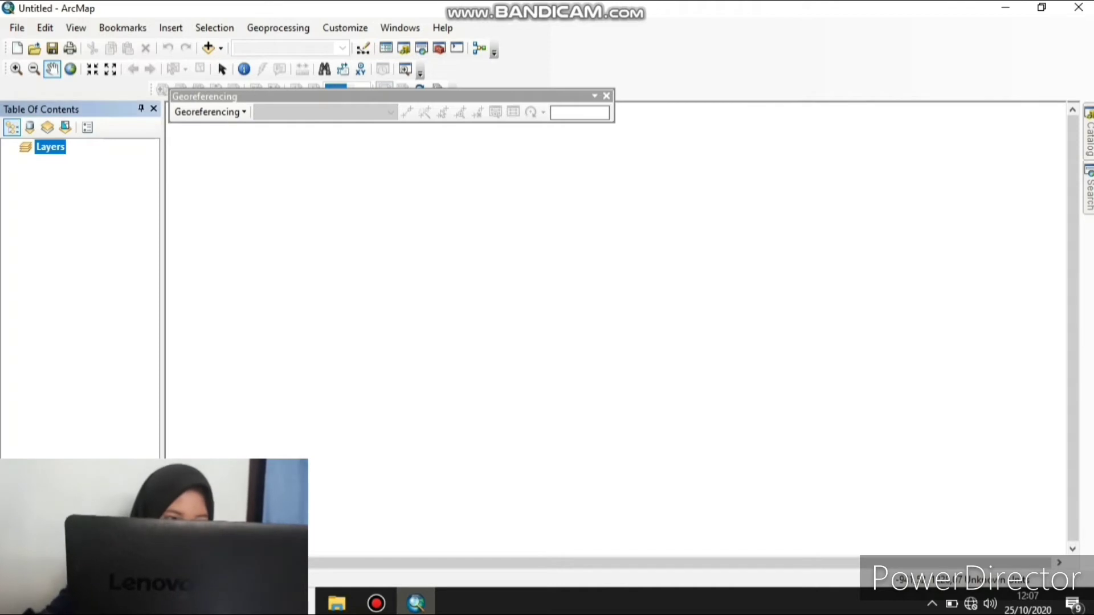
{"action": "right_click", "coordinate": [46, 146]}
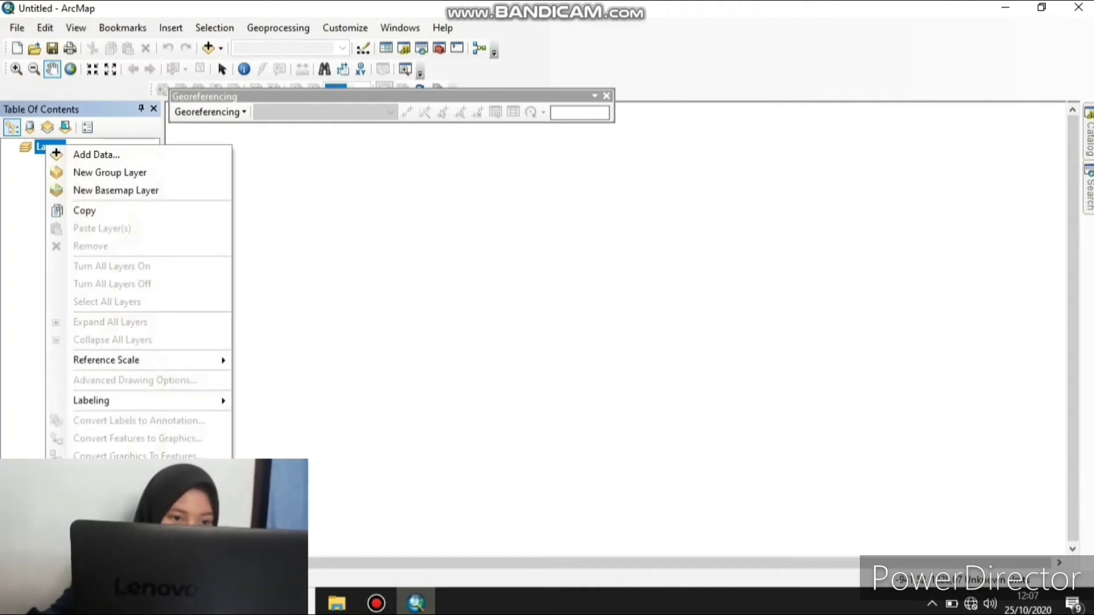
{"action": "key", "text": "Return"}
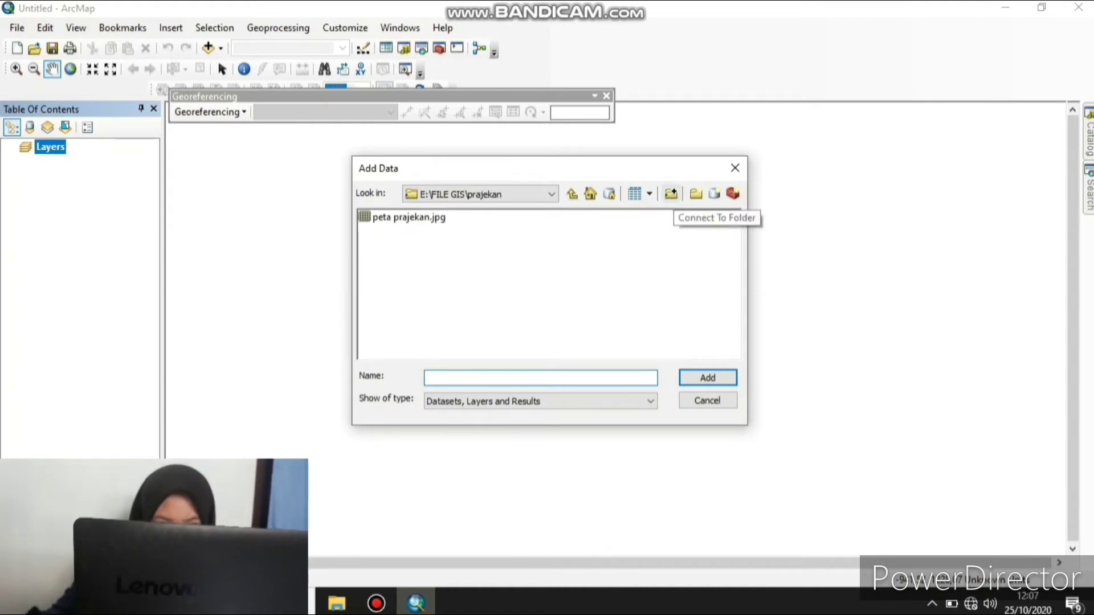
{"action": "left_click", "coordinate": [671, 194]}
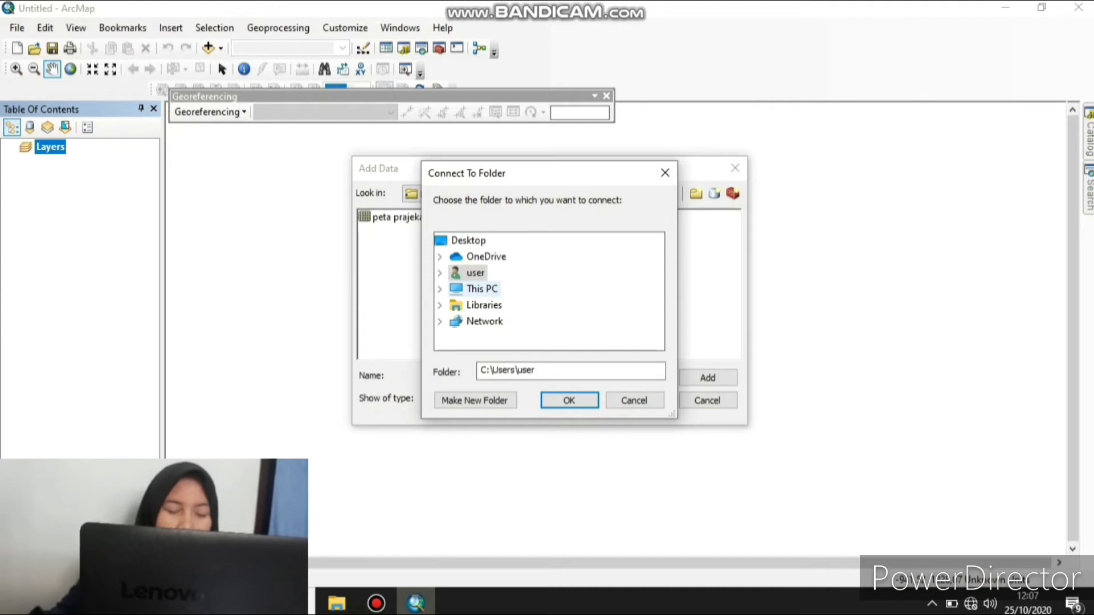
{"action": "double_click", "coordinate": [482, 288]}
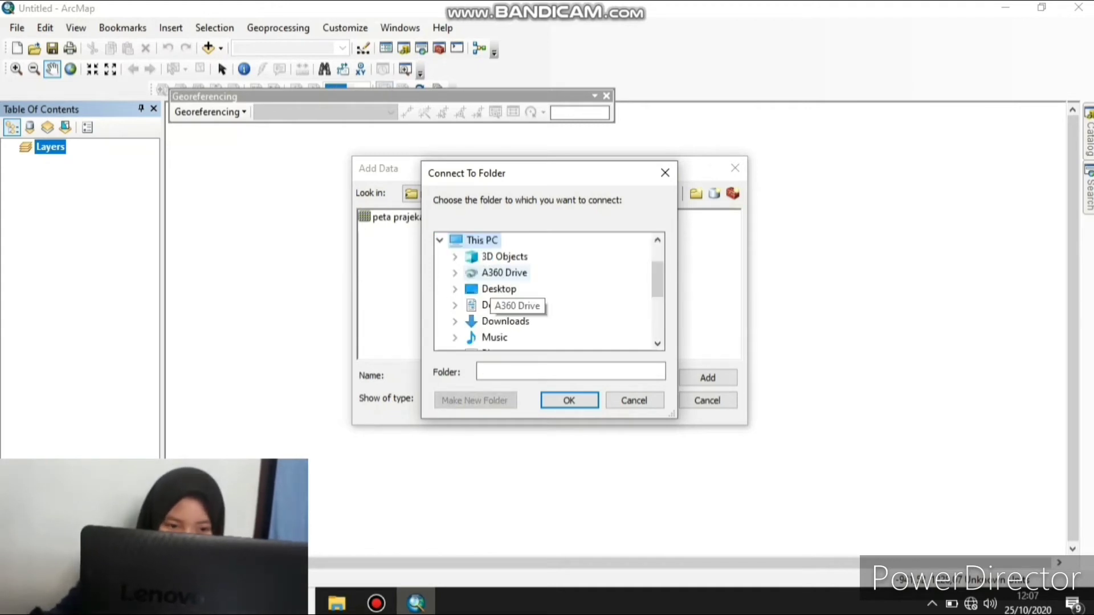
{"action": "scroll", "coordinate": [502, 285], "scroll_direction": "down", "scroll_amount": 2}
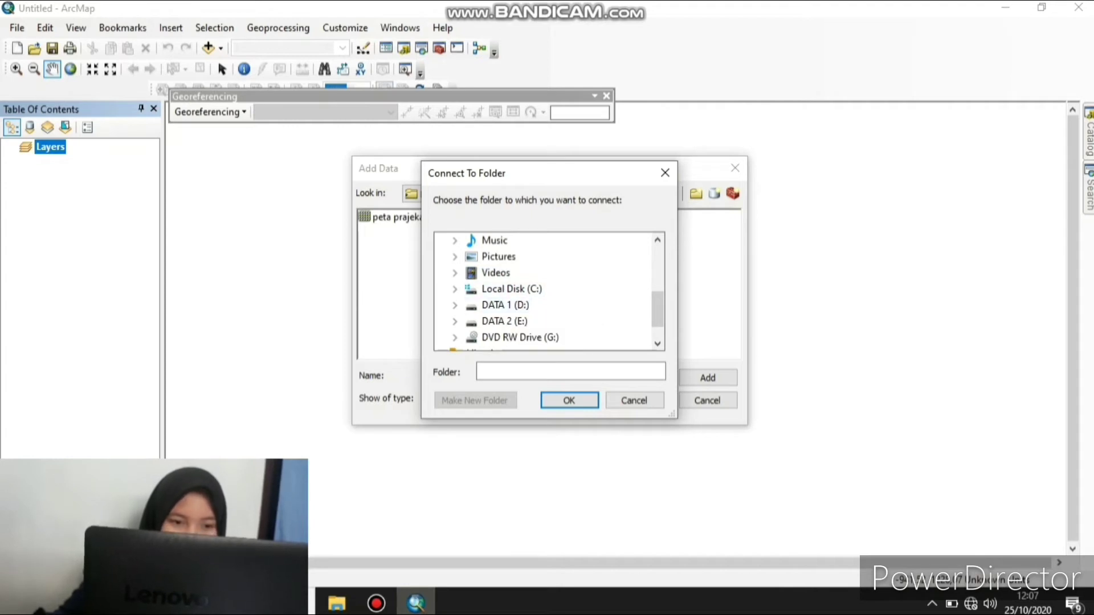
{"action": "double_click", "coordinate": [504, 320]}
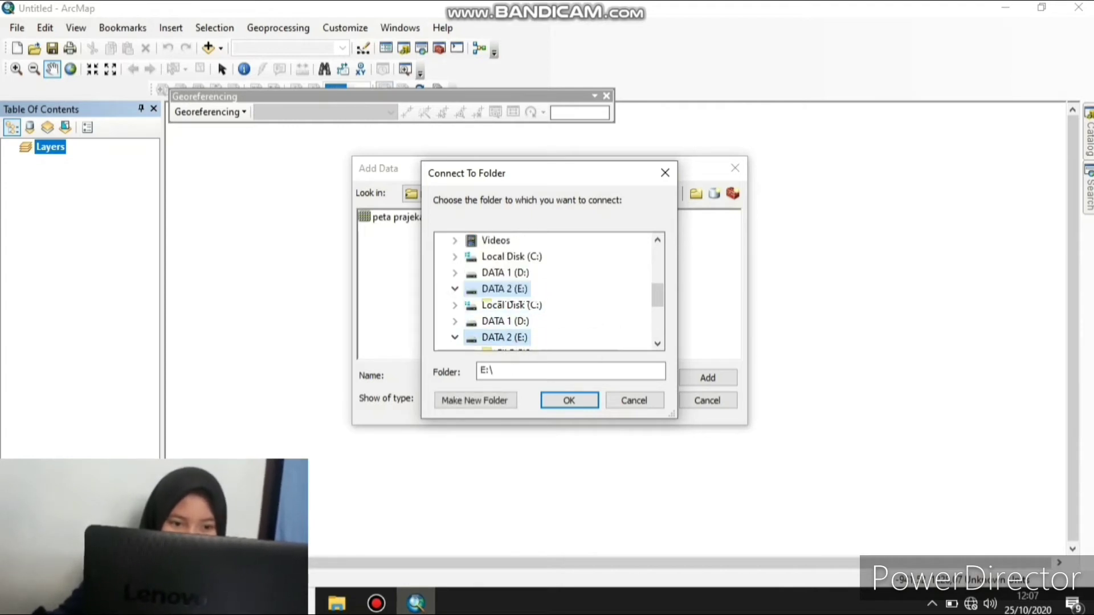
{"action": "left_click", "coordinate": [520, 258]}
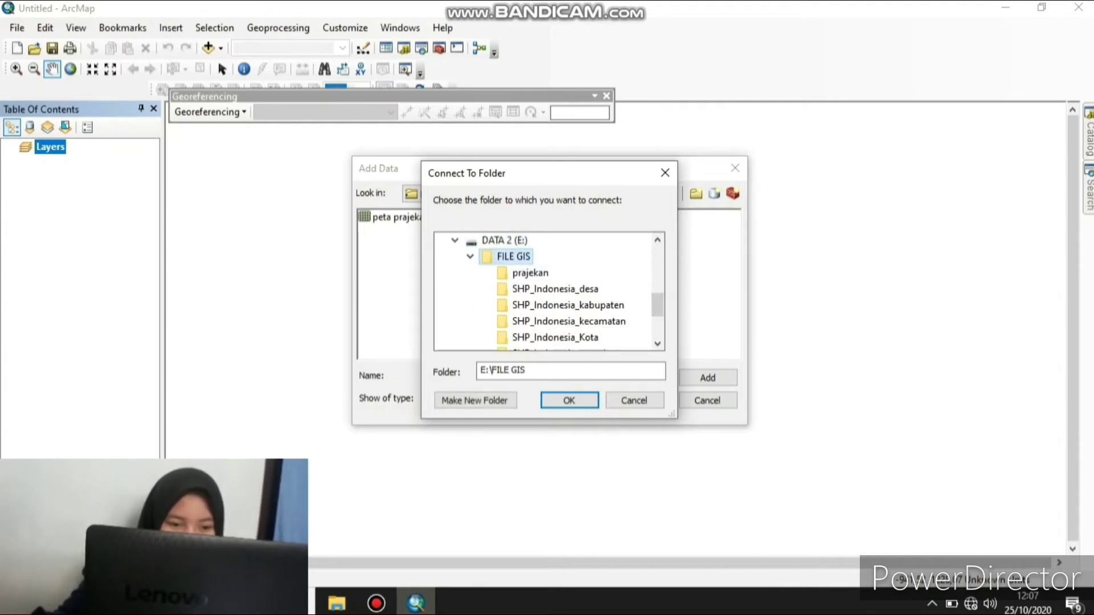
{"action": "left_click", "coordinate": [531, 271]}
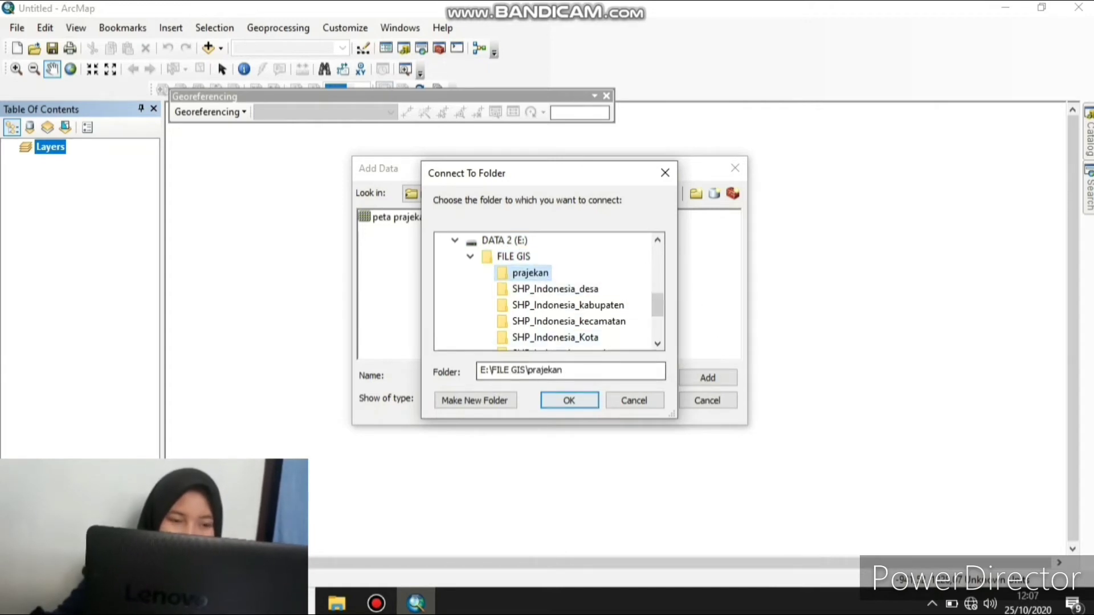
{"action": "key", "text": "Return"}
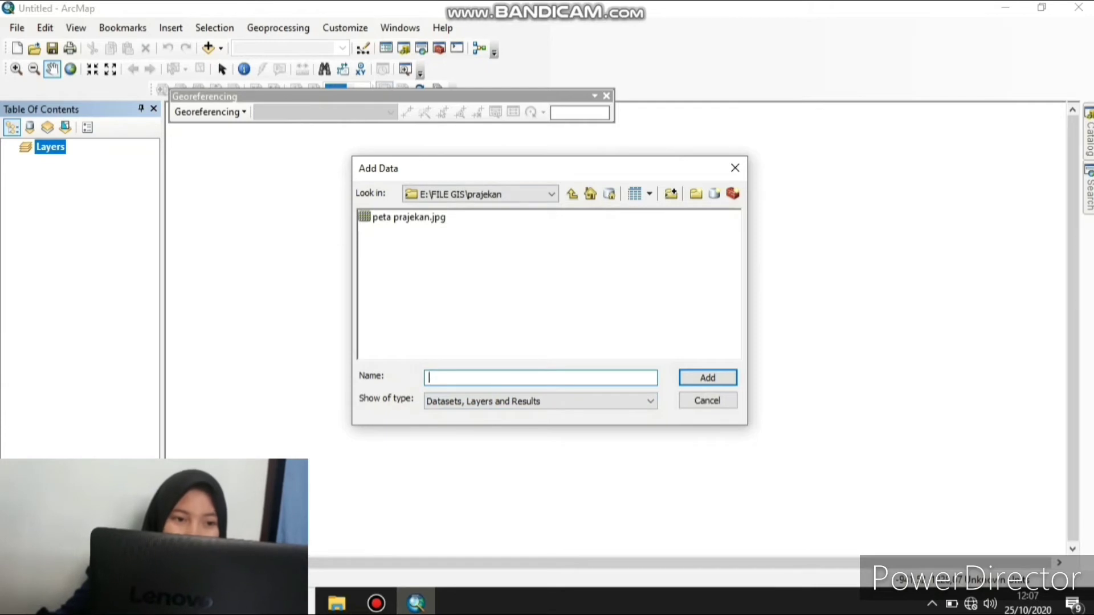
Add the raster peta prajekan.jpg to the map and acknowledge the missing spatial reference
{"action": "left_click_drag", "start_coordinate": [491, 174], "coordinate": [529, 100]}
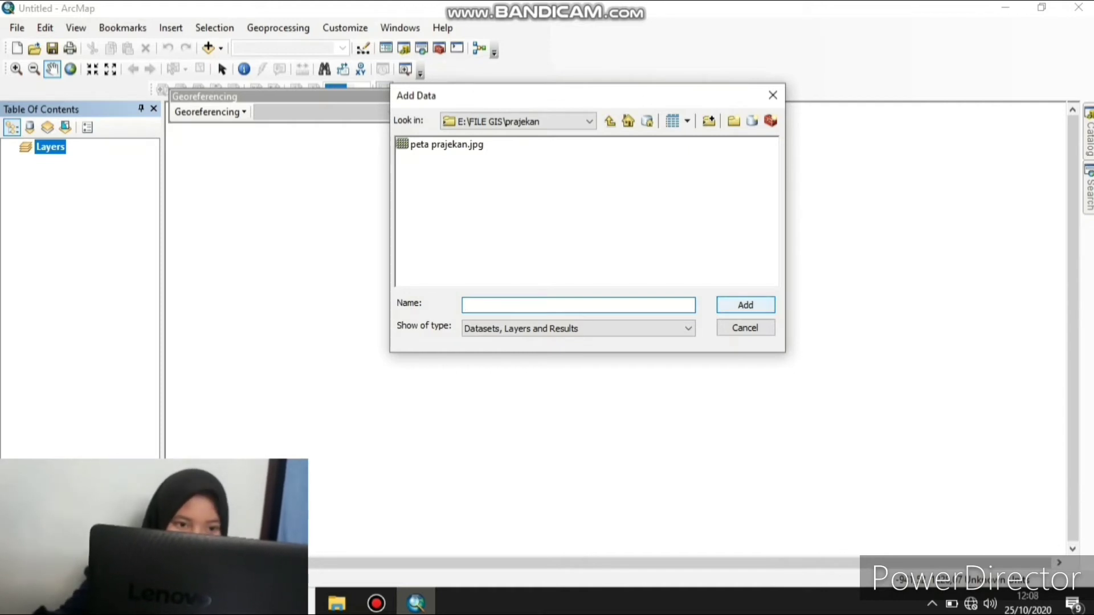
{"action": "left_click", "coordinate": [447, 144]}
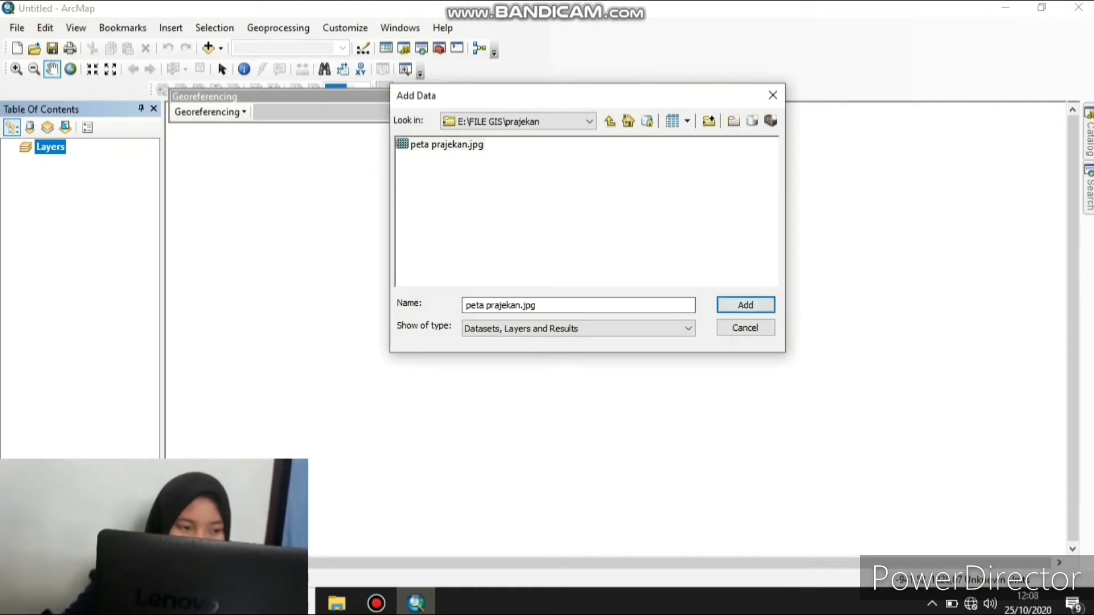
{"action": "key", "text": "Return"}
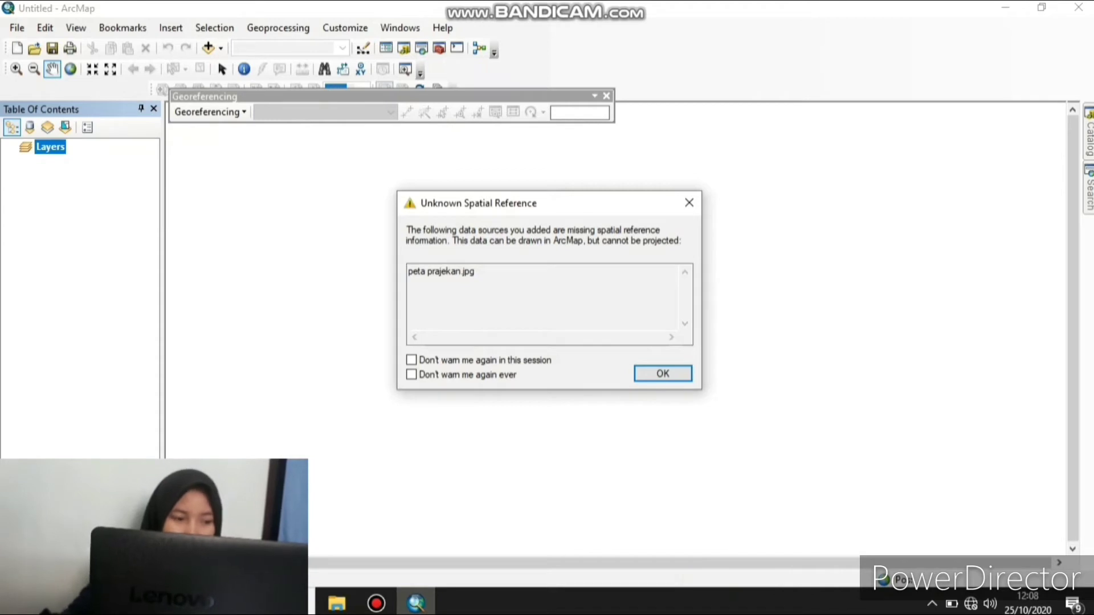
{"action": "key", "text": "Return"}
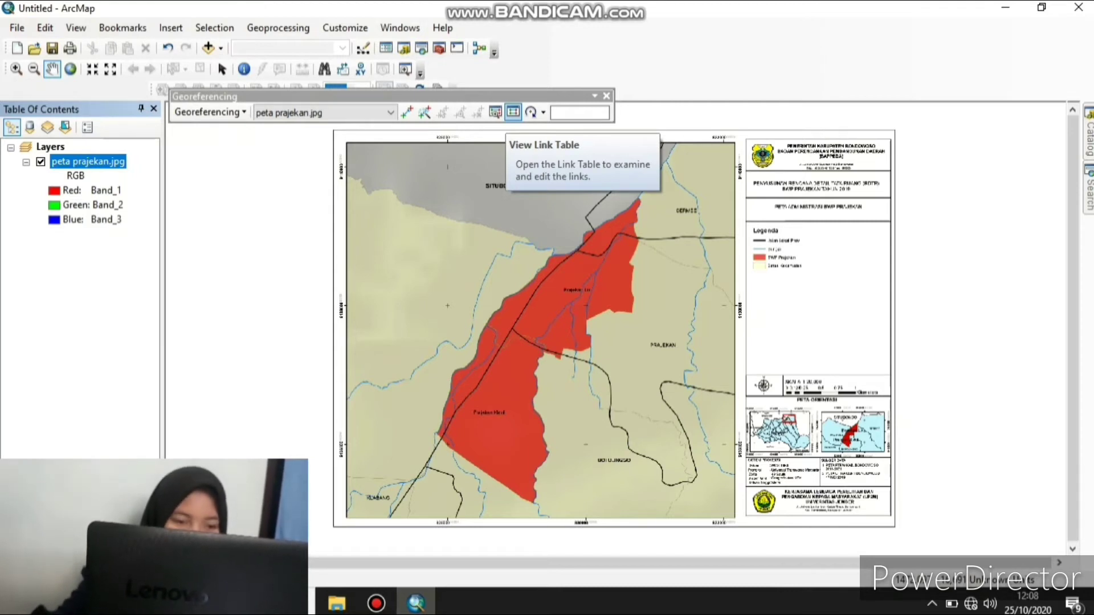
Examine the source, map and residual columns of the georeferencing link table, then close it
{"action": "left_click", "coordinate": [513, 113]}
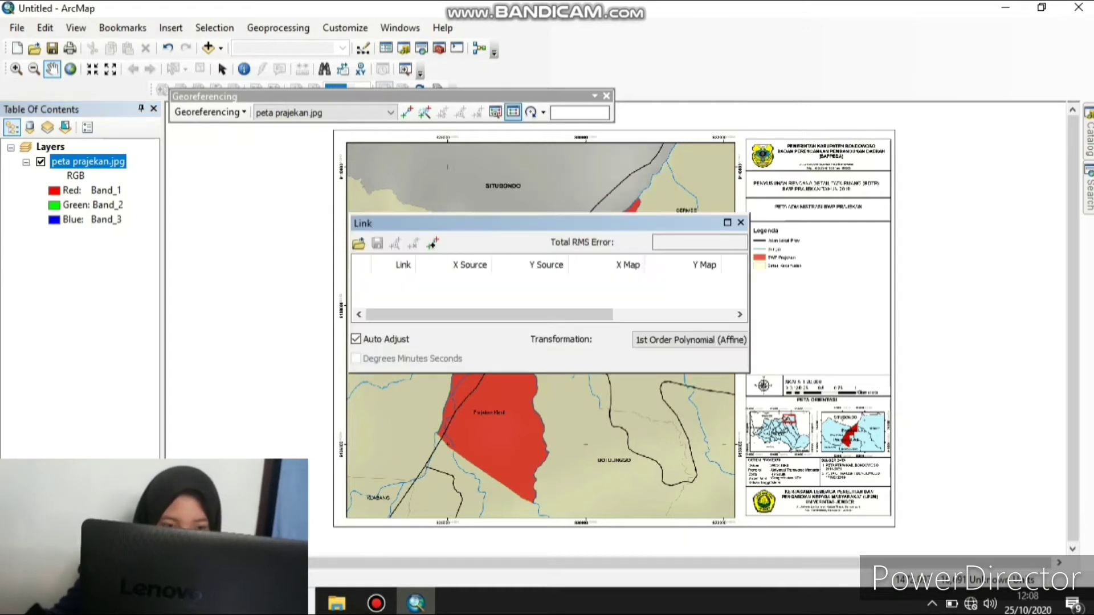
{"action": "scroll", "coordinate": [547, 265], "scroll_direction": "right", "scroll_amount": 2}
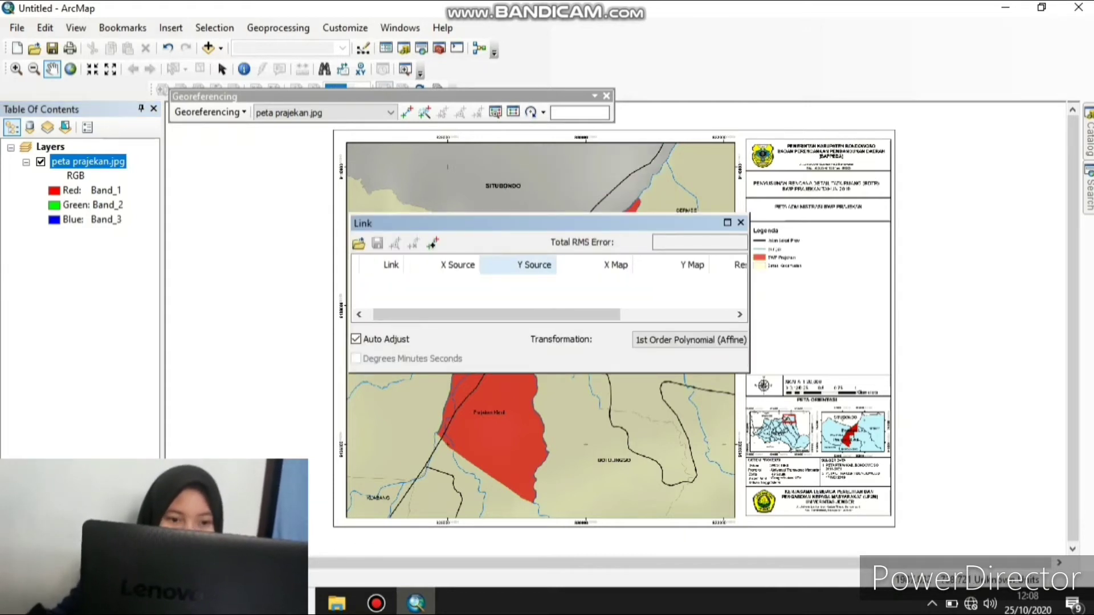
{"action": "scroll", "coordinate": [547, 265], "scroll_direction": "right", "scroll_amount": 3}
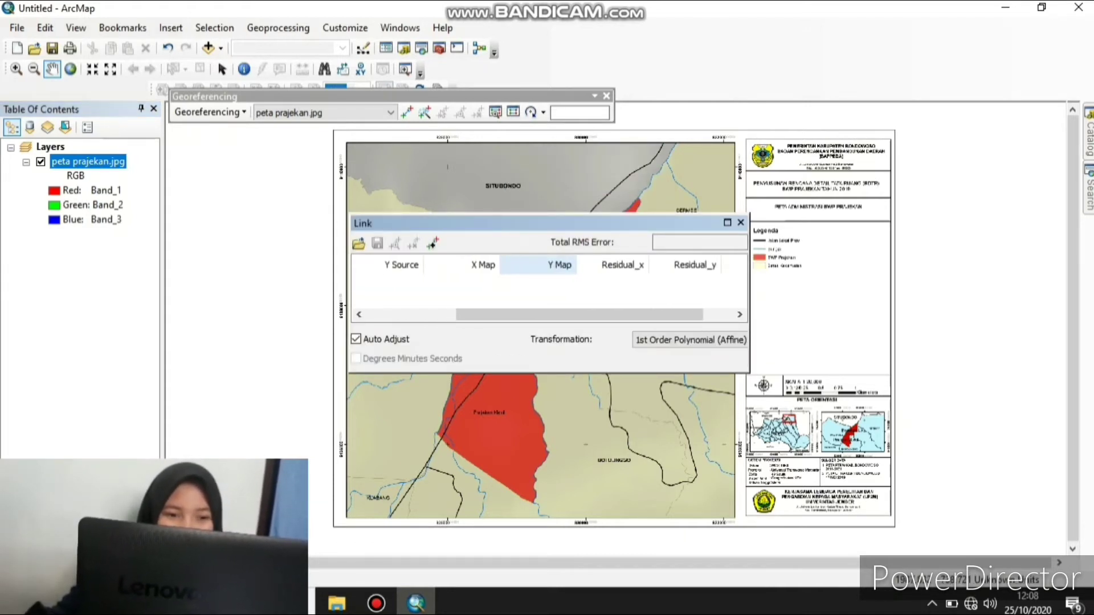
{"action": "scroll", "coordinate": [546, 265], "scroll_direction": "right", "scroll_amount": 1}
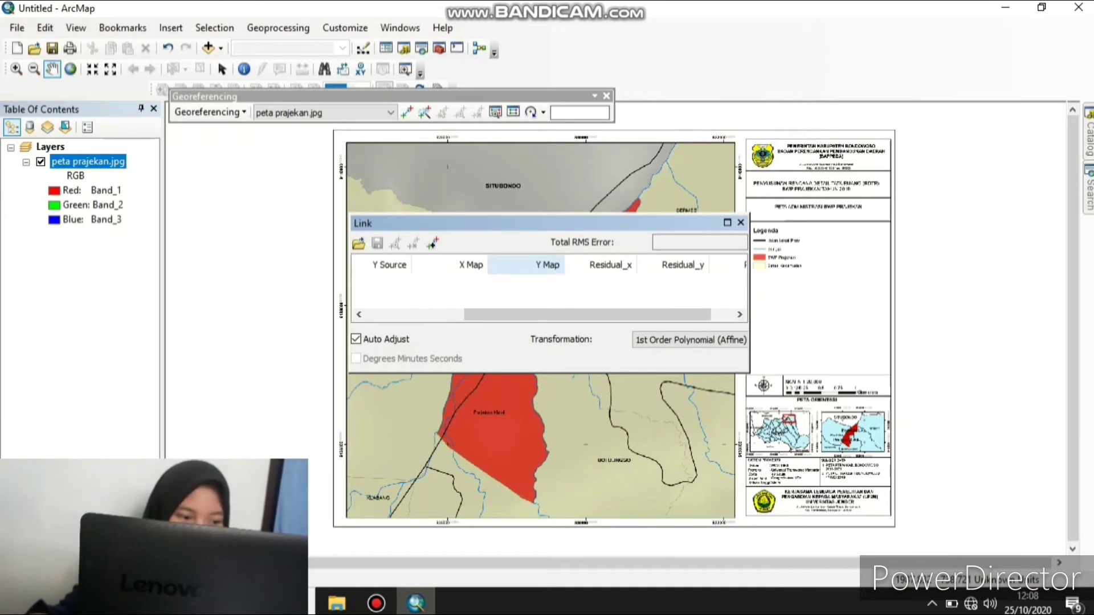
{"action": "scroll", "coordinate": [546, 265], "scroll_direction": "right", "scroll_amount": 2}
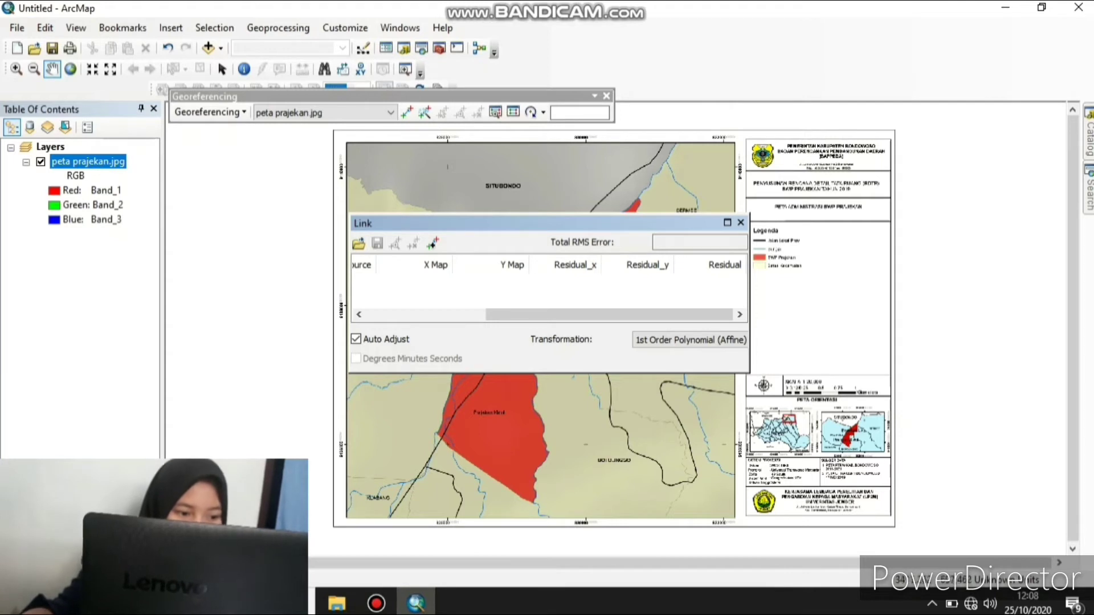
{"action": "left_click", "coordinate": [741, 222]}
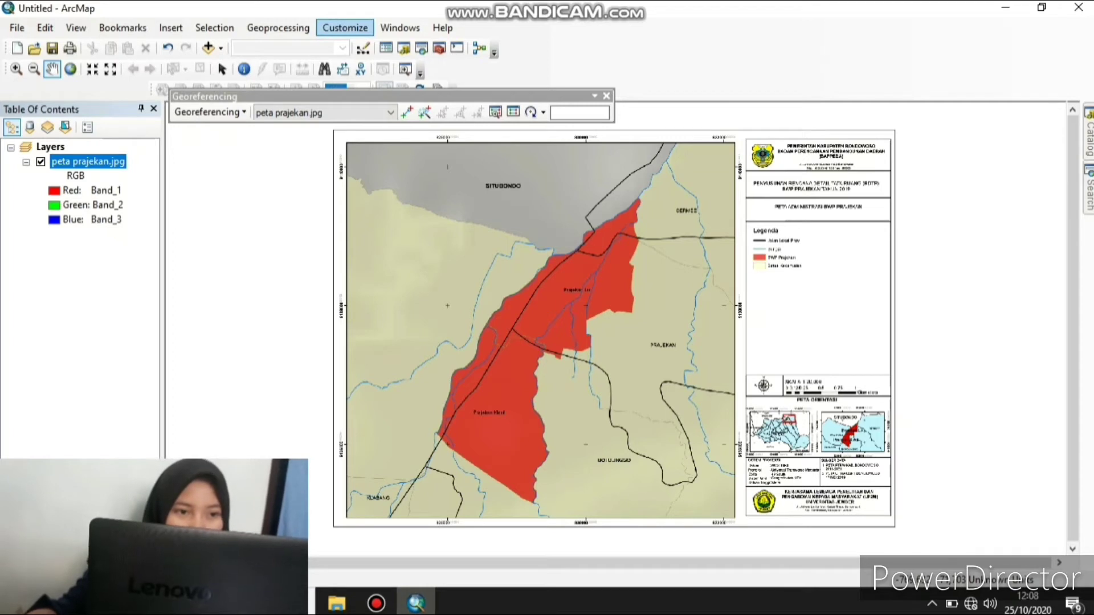
Check in the list of available toolbars whether Georeferencing is enabled
{"action": "left_click", "coordinate": [344, 27]}
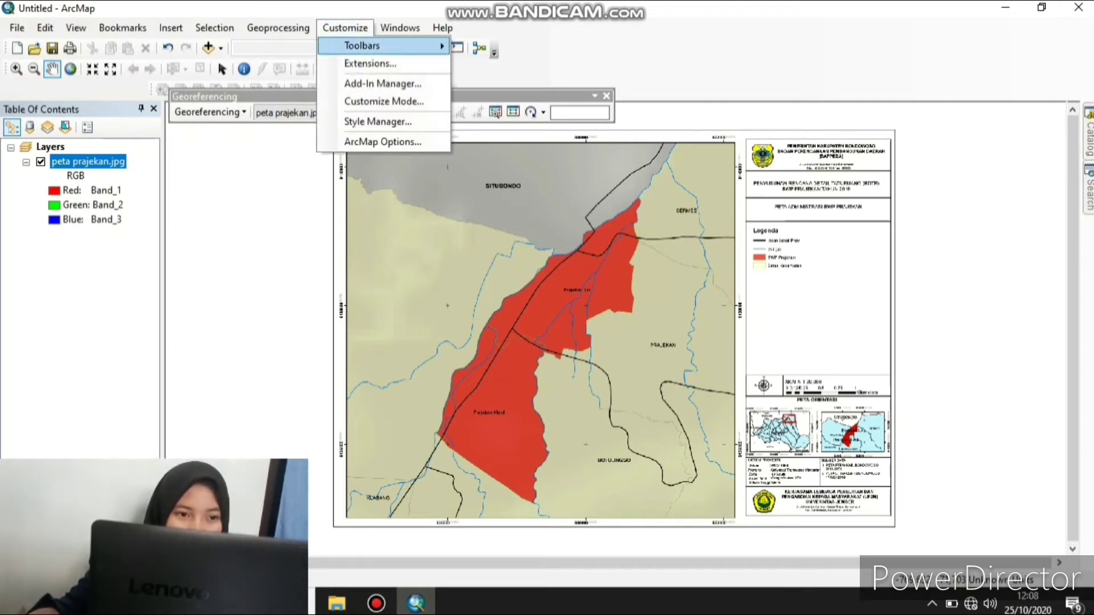
{"action": "mouse_move", "coordinate": [387, 45]}
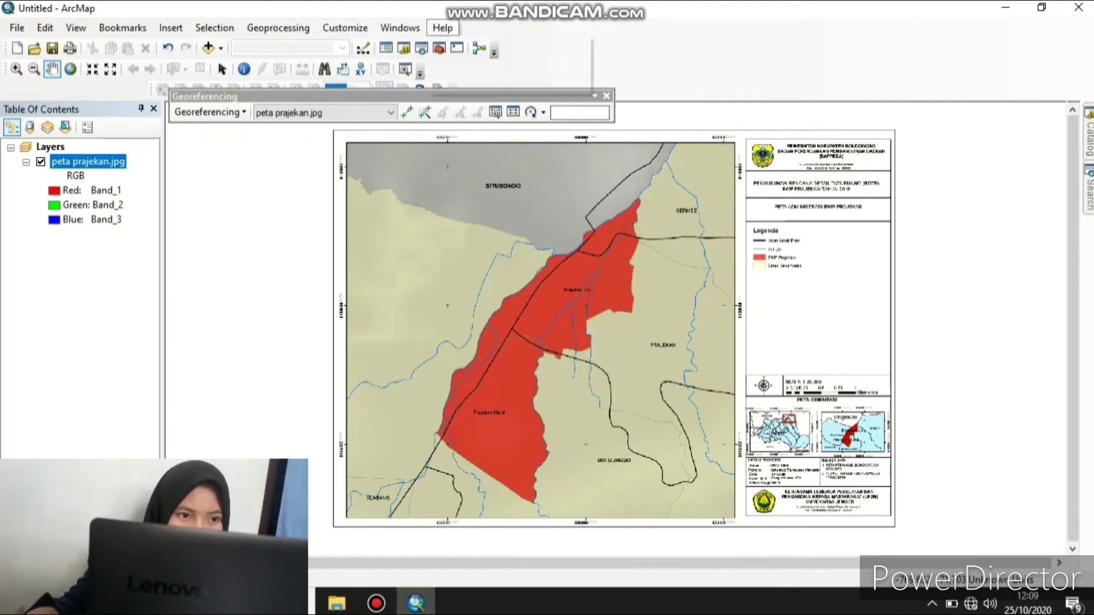
{"action": "key", "text": "Escape"}
{"action": "left_click", "coordinate": [344, 27]}
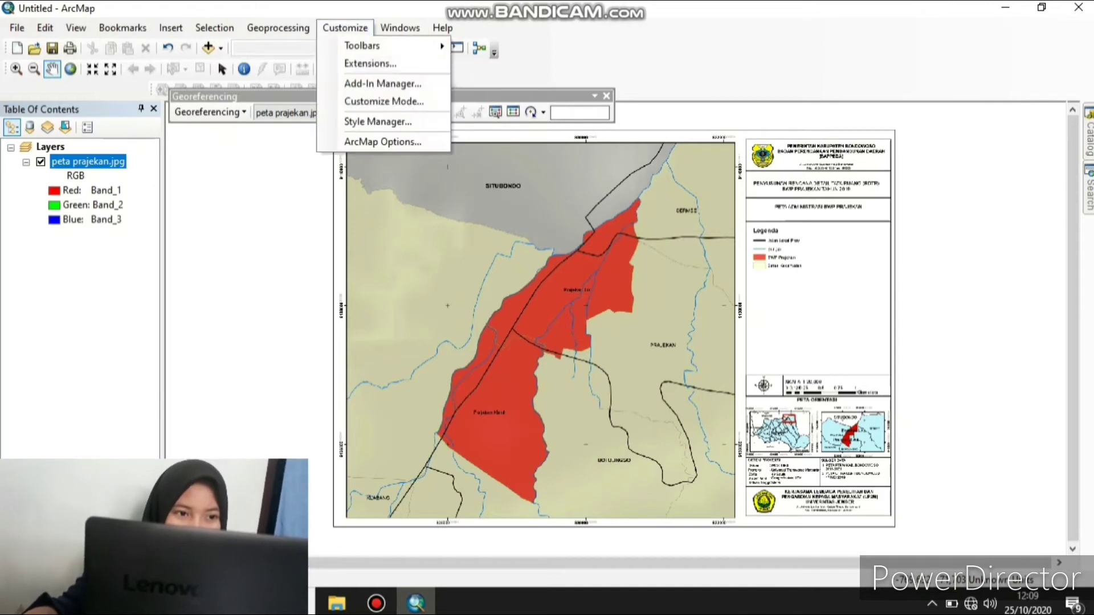
{"action": "mouse_move", "coordinate": [442, 27]}
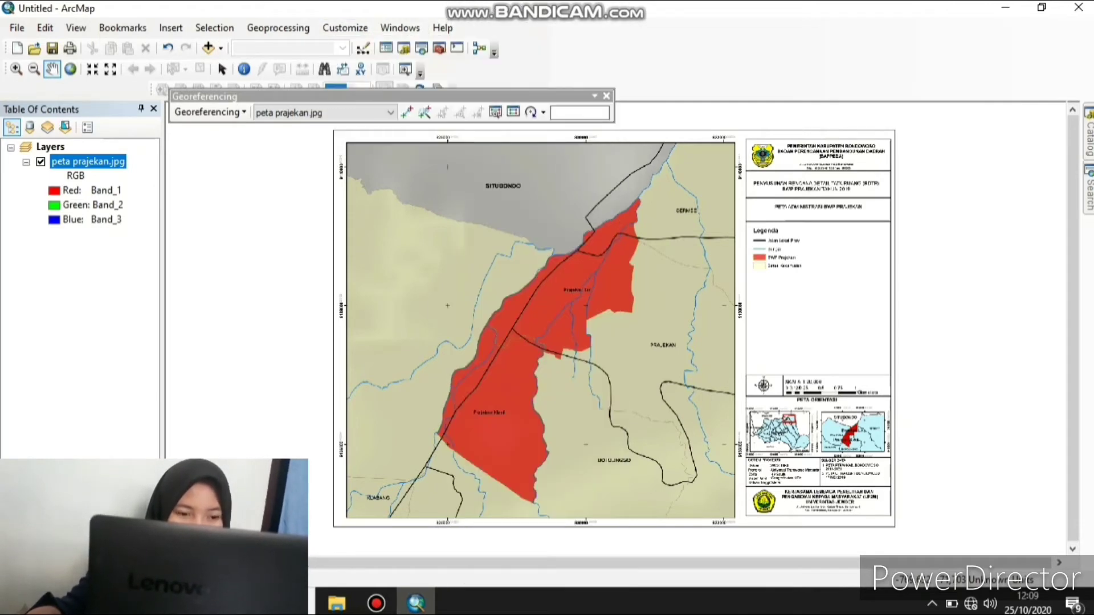
{"action": "mouse_move", "coordinate": [345, 27]}
{"action": "mouse_move", "coordinate": [398, 45]}
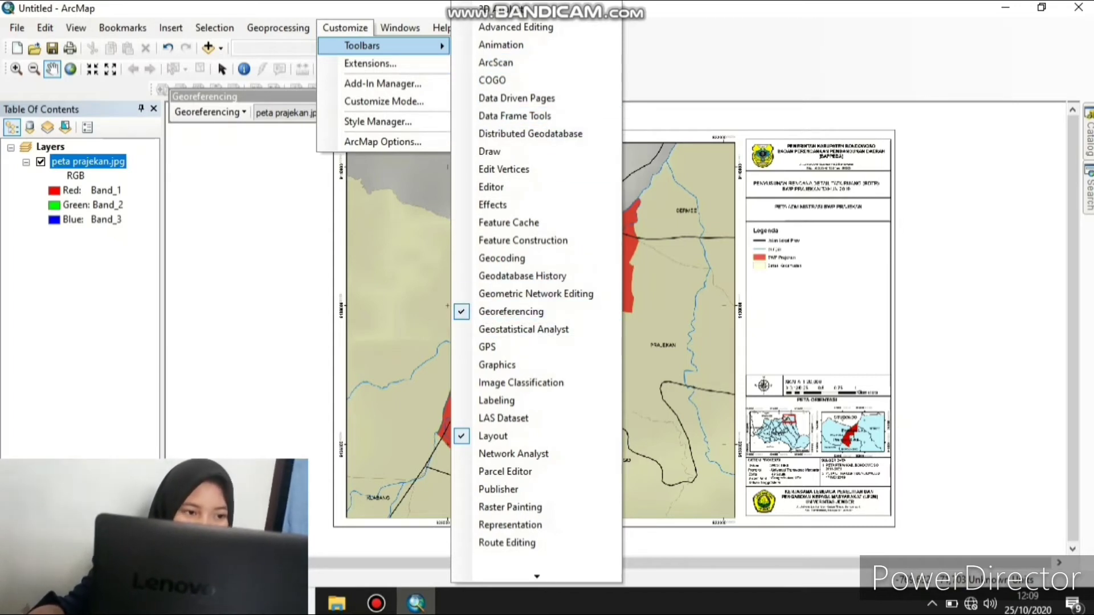
{"action": "left_click", "coordinate": [295, 274]}
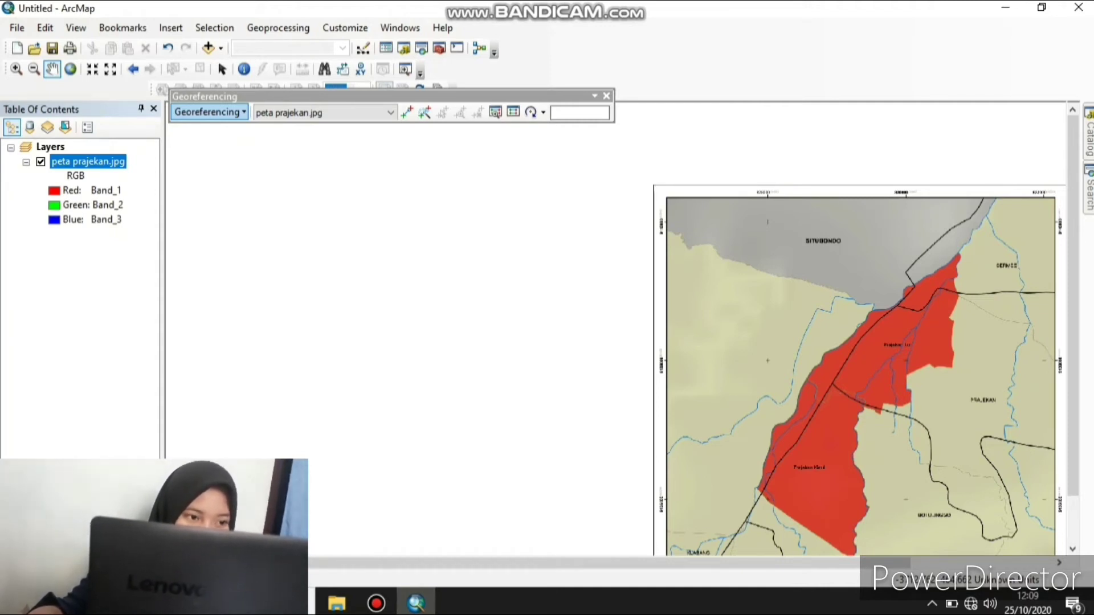
Turn off Auto Adjust for georeferencing peta prajekan.jpg and recheck the setting
{"action": "left_click", "coordinate": [209, 112]}
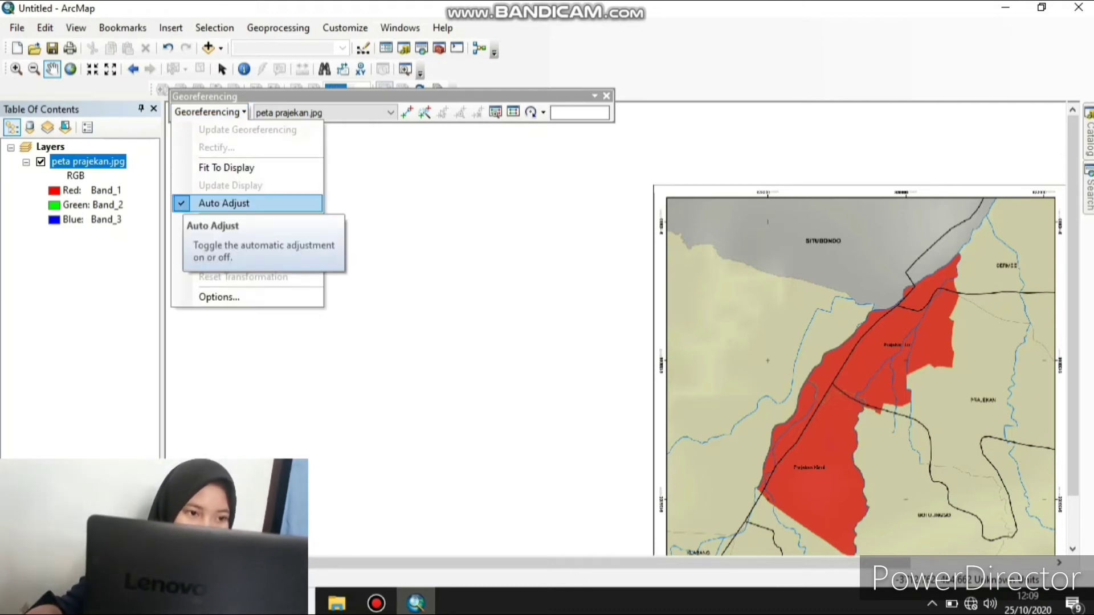
{"action": "left_click", "coordinate": [224, 203]}
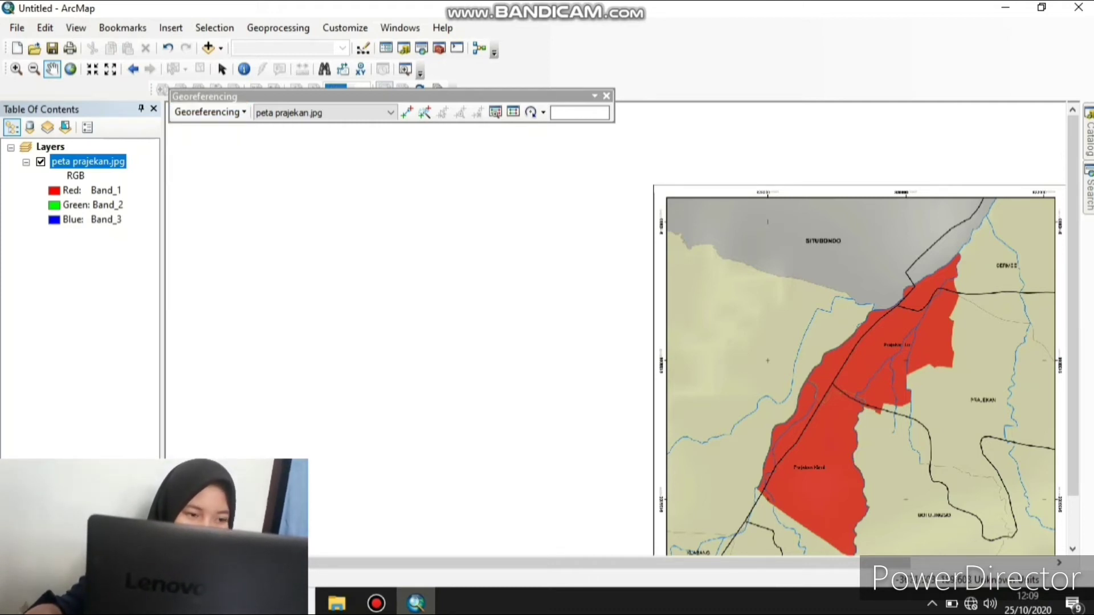
{"action": "left_click", "coordinate": [209, 112]}
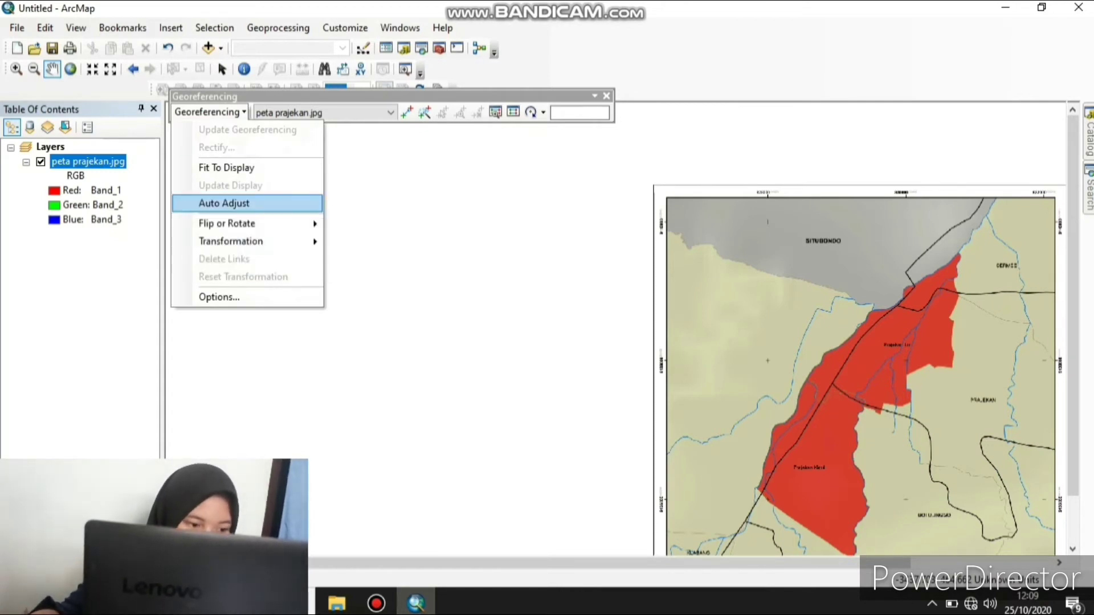
{"action": "left_click", "coordinate": [224, 203]}
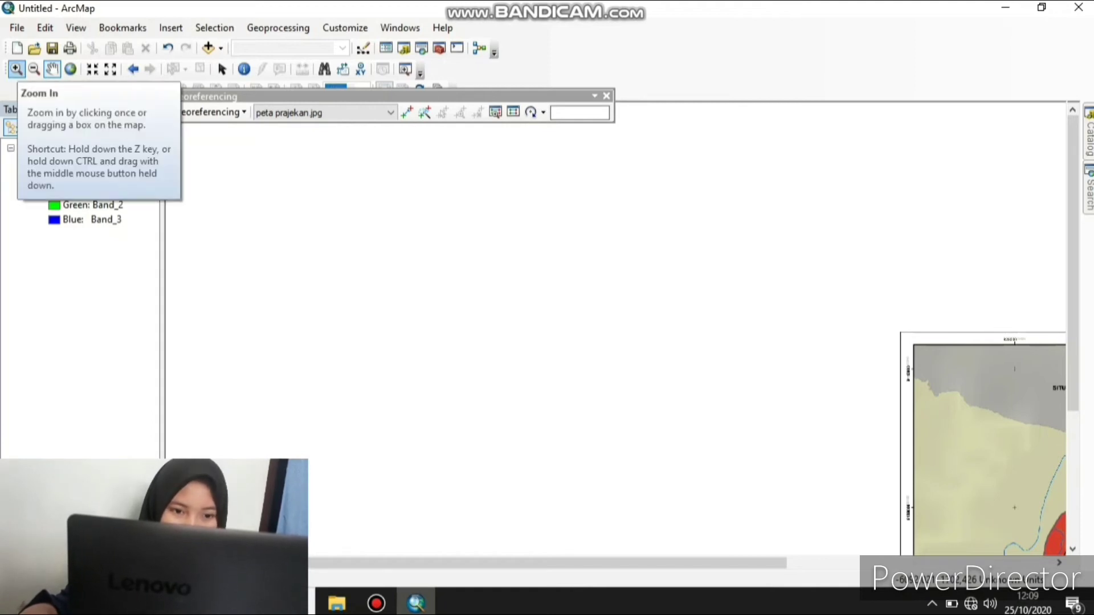
Place the first control point on the map's northwestern grid cross, where the 828000 and 9140000 grid marks meet
{"action": "left_click", "coordinate": [16, 69]}
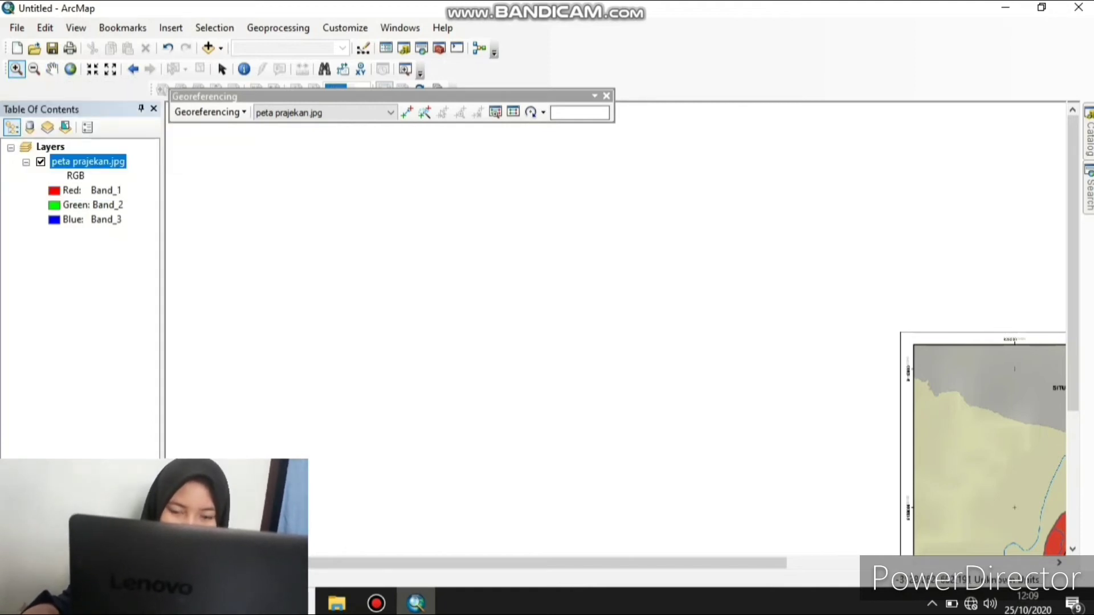
{"action": "scroll", "coordinate": [615, 316], "scroll_direction": "up", "scroll_amount": 2}
{"action": "scroll", "coordinate": [615, 316], "scroll_direction": "up", "scroll_amount": 1}
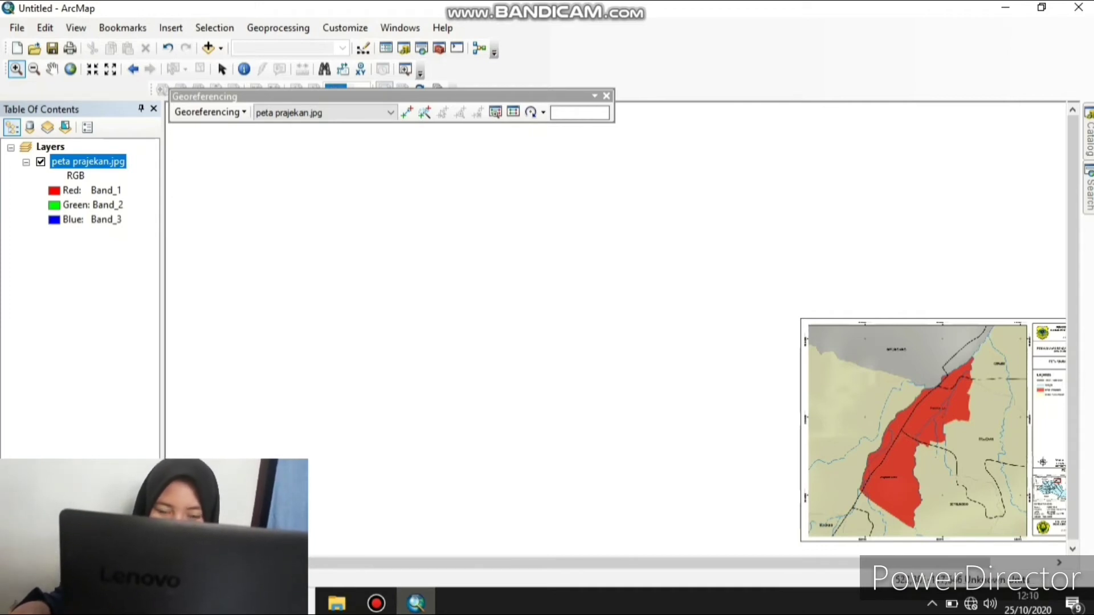
{"action": "scroll", "coordinate": [615, 317], "scroll_direction": "down", "scroll_amount": 3}
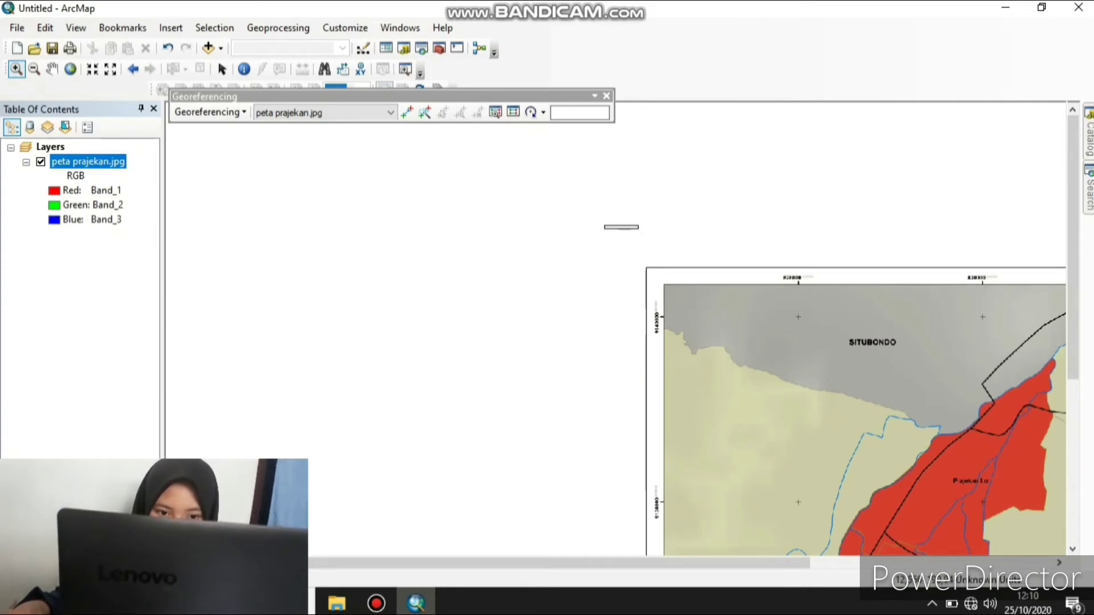
{"action": "left_click_drag", "start_coordinate": [604, 225], "coordinate": [835, 365]}
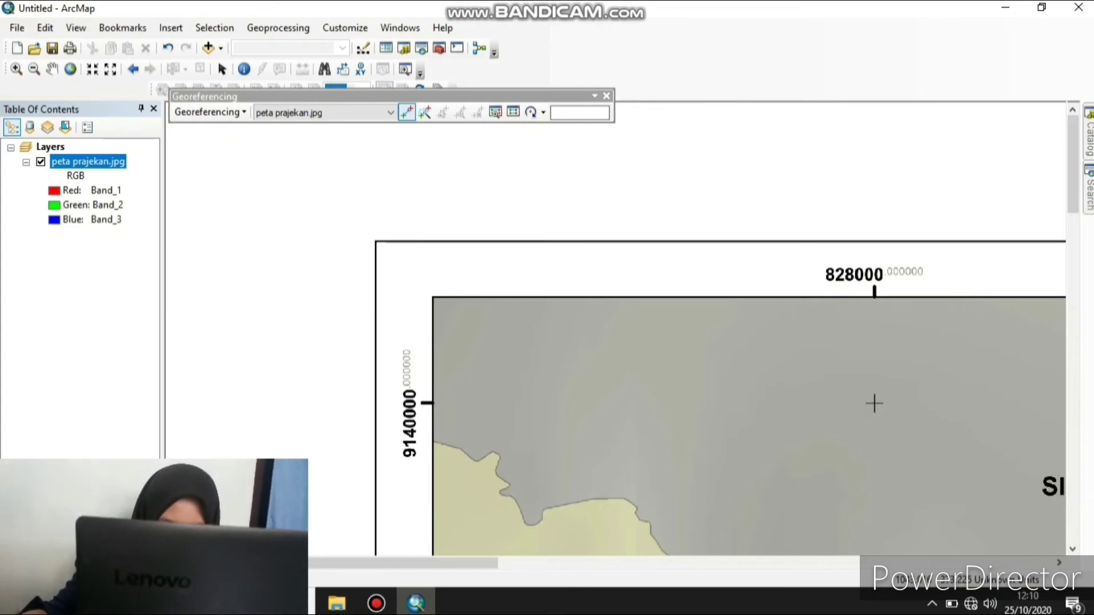
{"action": "left_click", "coordinate": [874, 403]}
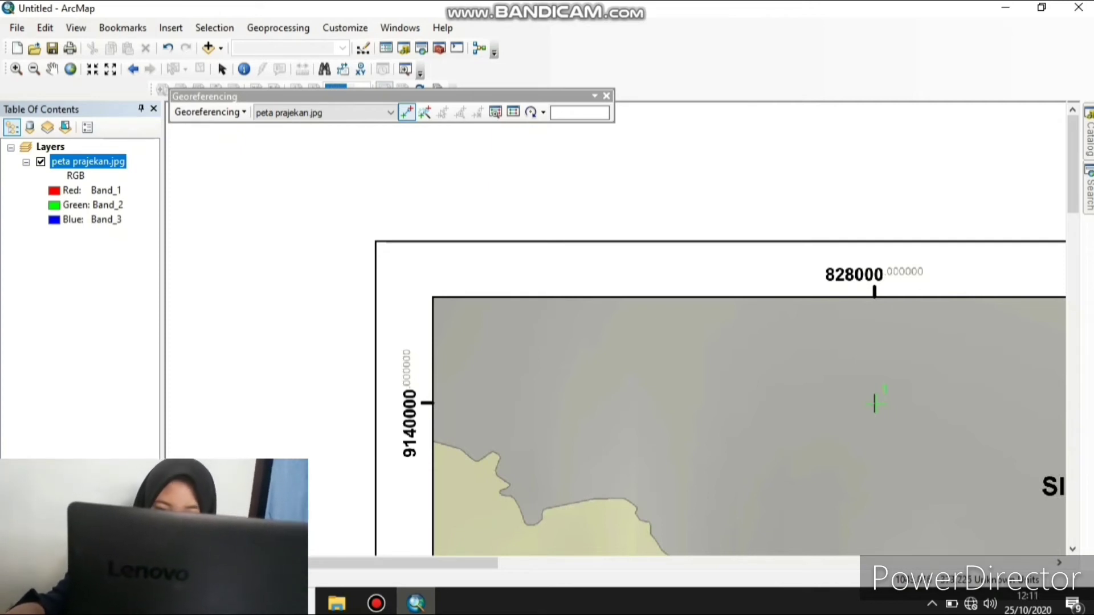
Assign the first control point the target coordinates X 828000 and Y 9140000
{"action": "right_click", "coordinate": [874, 403]}
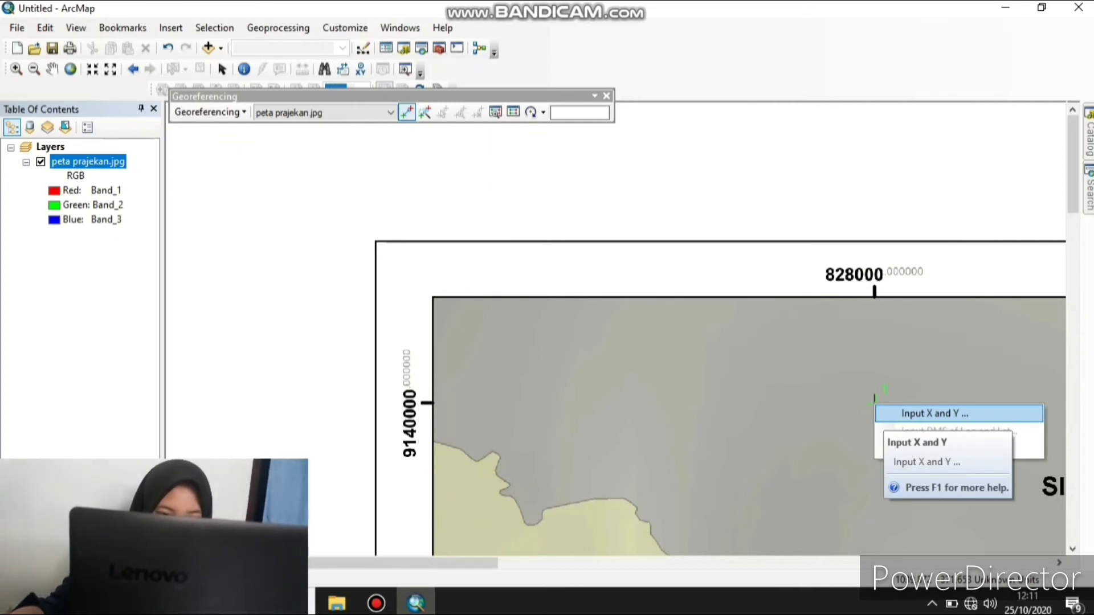
{"action": "left_click", "coordinate": [934, 413]}
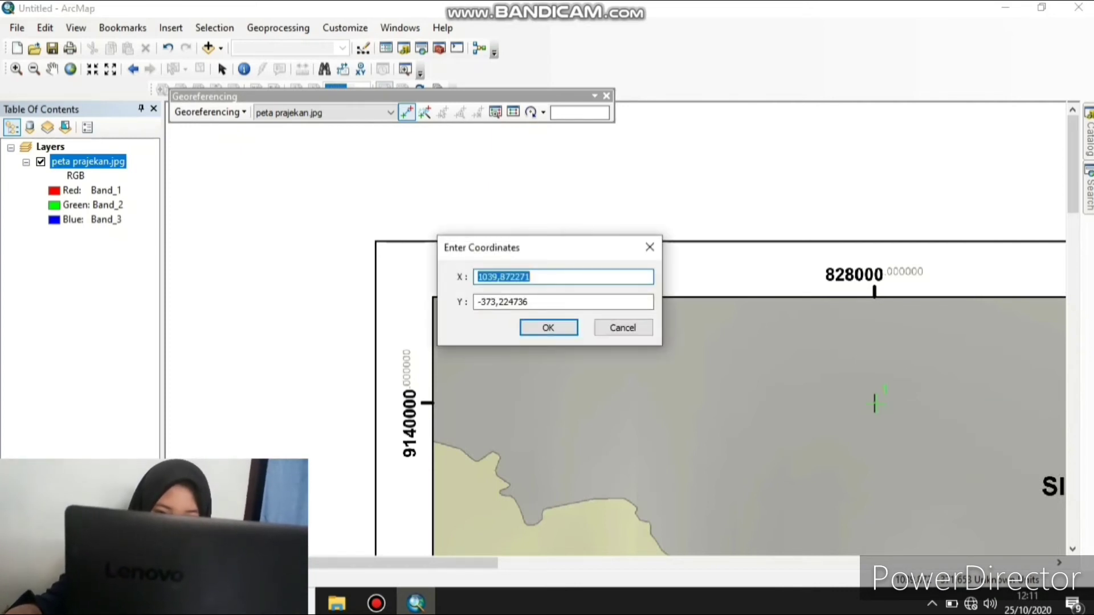
{"action": "left_click_drag", "start_coordinate": [556, 248], "coordinate": [590, 205]}
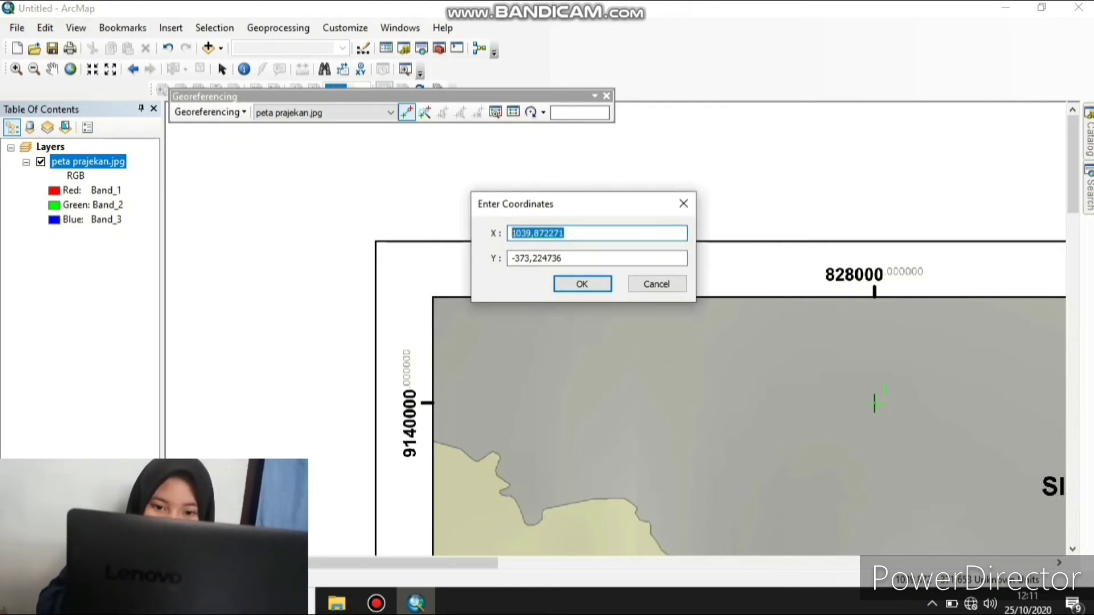
{"action": "type", "text": "828"}
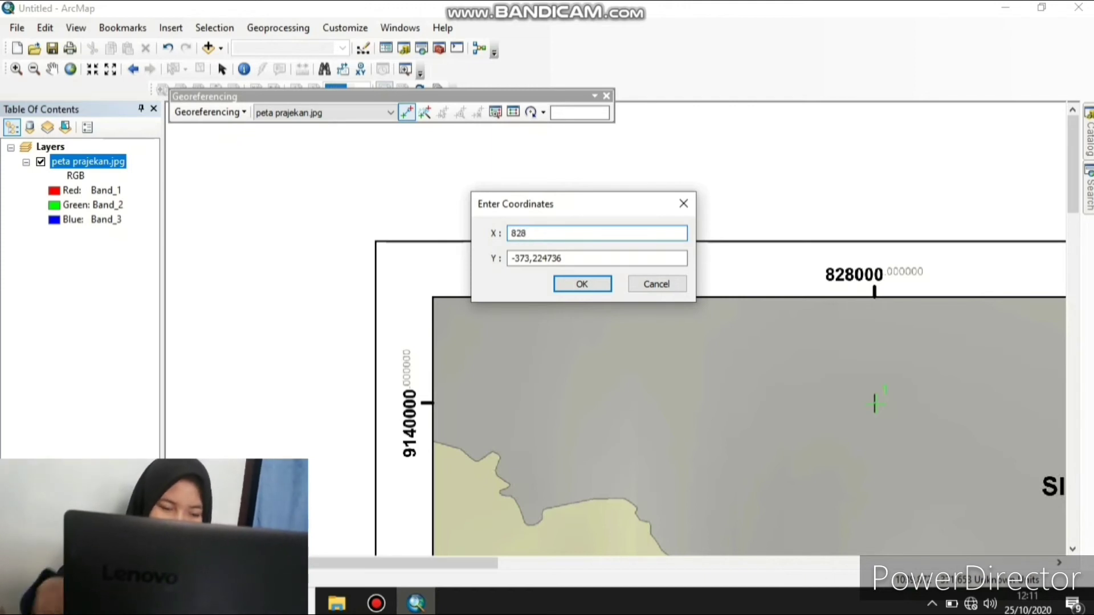
{"action": "type", "text": "000"}
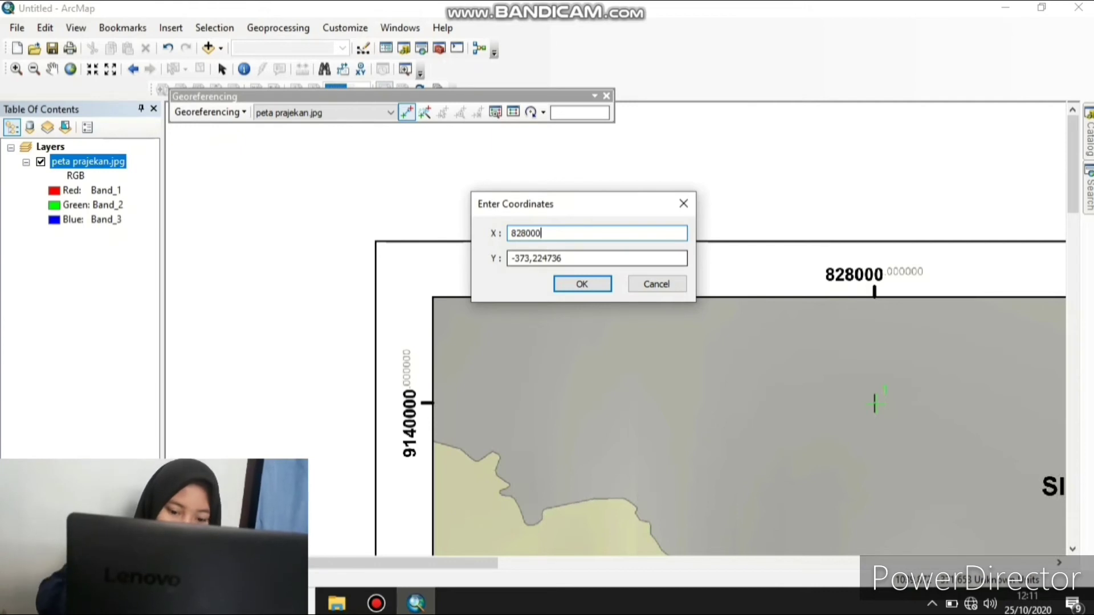
{"action": "key", "text": "Tab"}
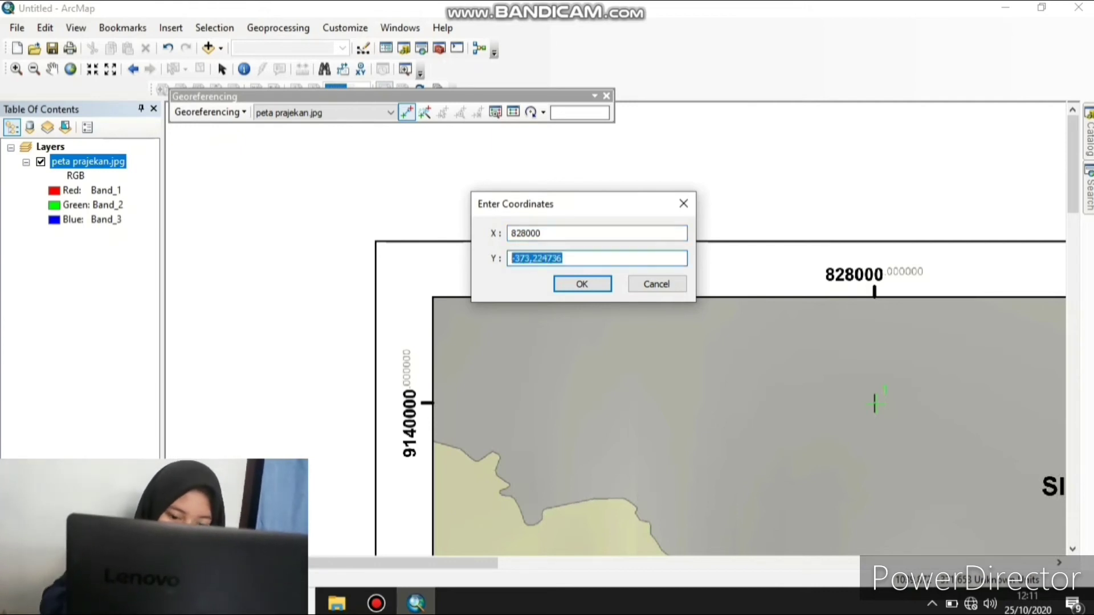
{"action": "type", "text": "914"}
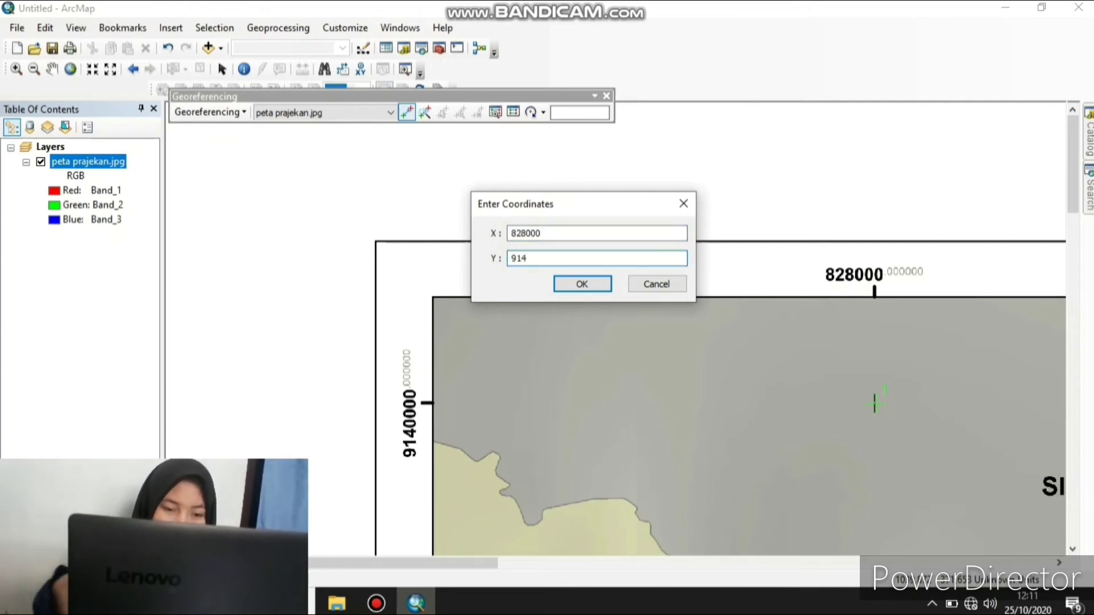
{"action": "type", "text": "0000"}
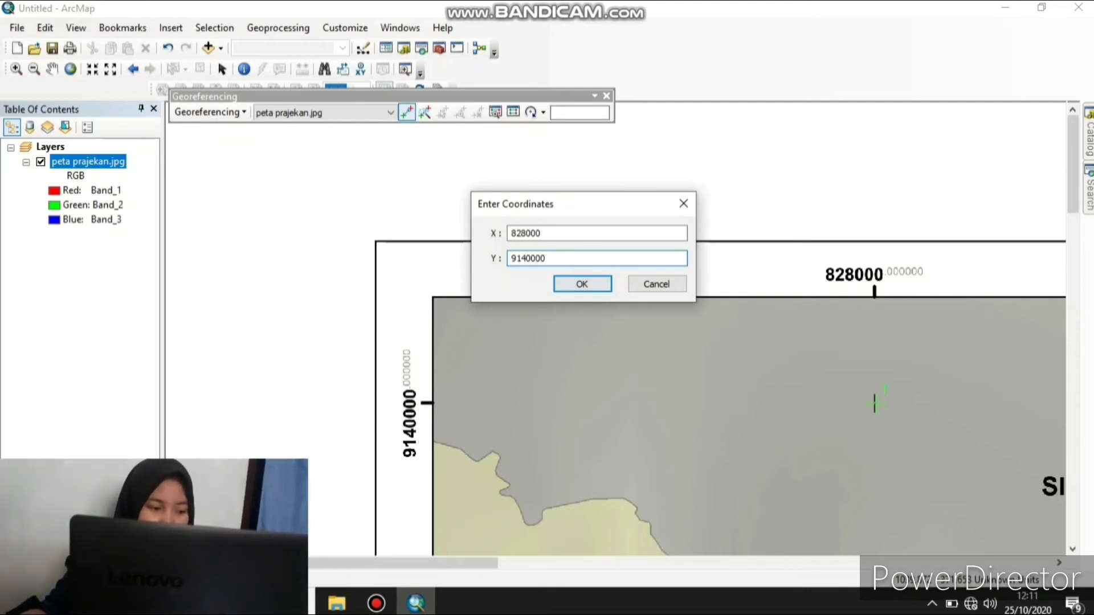
{"action": "key", "text": "Return"}
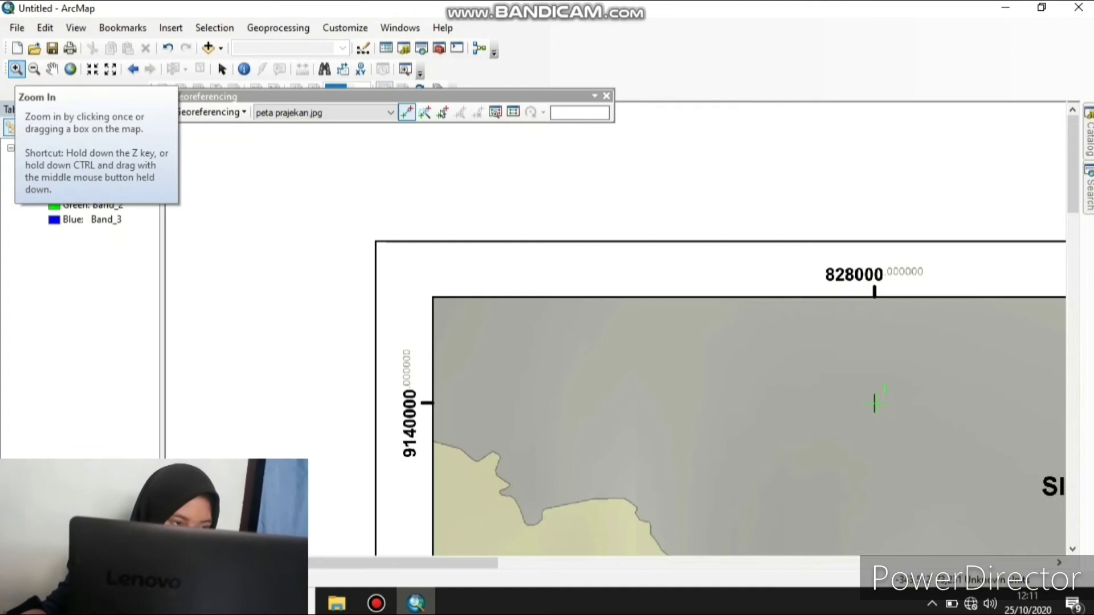
Place the second control point on the map's northeastern grid cross, where the 832000 and 9140000 grid marks meet
{"action": "left_click", "coordinate": [16, 69]}
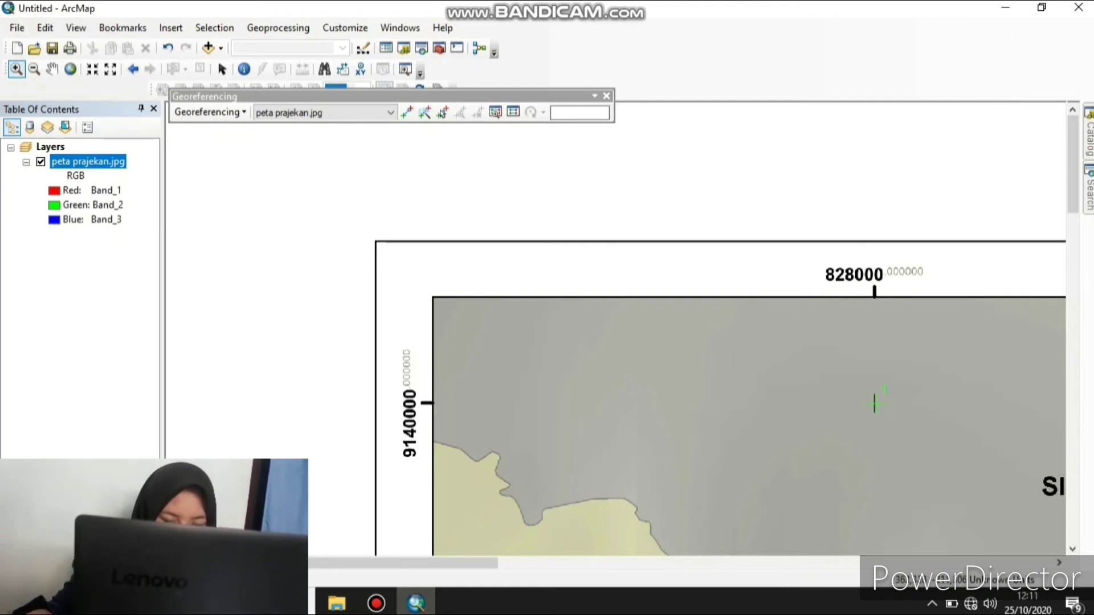
{"action": "scroll", "coordinate": [875, 403], "scroll_direction": "down", "scroll_amount": 1}
{"action": "scroll", "coordinate": [986, 430], "scroll_direction": "up", "scroll_amount": 2}
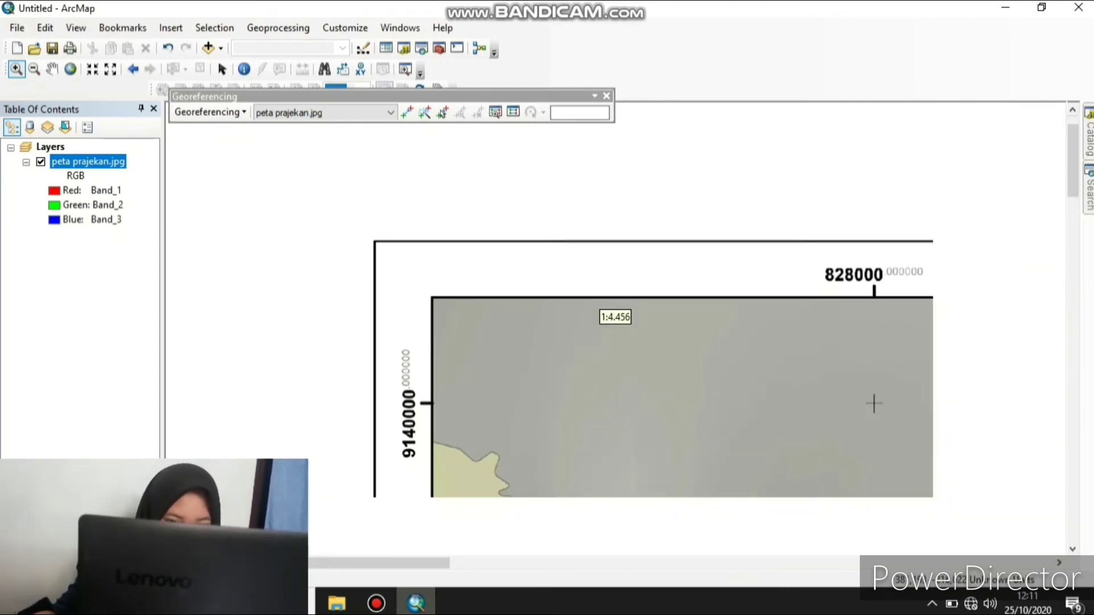
{"action": "scroll", "coordinate": [789, 382], "scroll_direction": "up", "scroll_amount": 3}
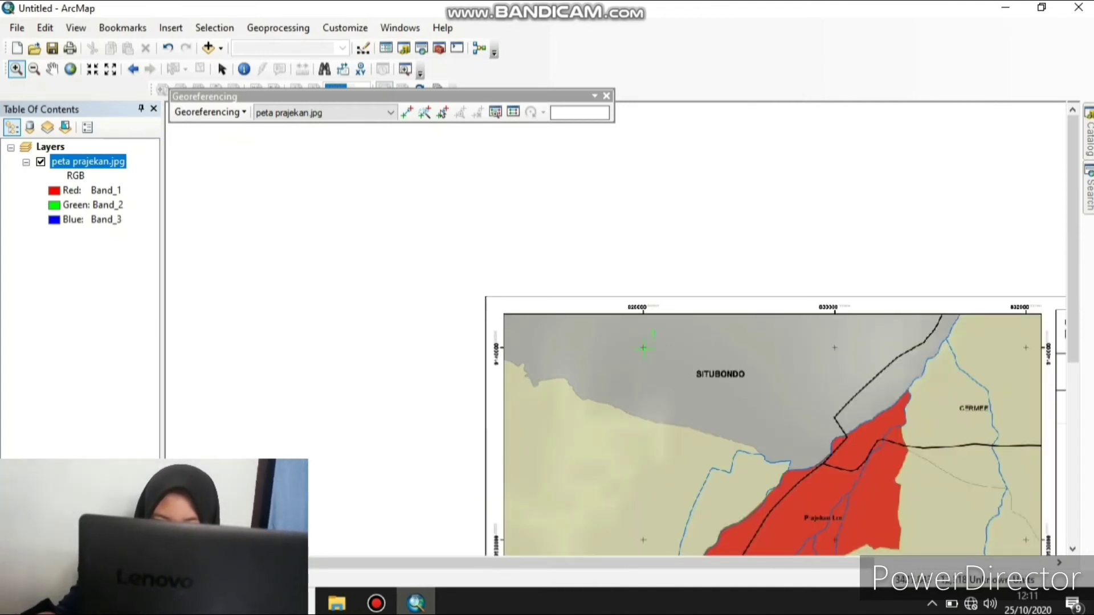
{"action": "left_click_drag", "start_coordinate": [981, 278], "coordinate": [1061, 390]}
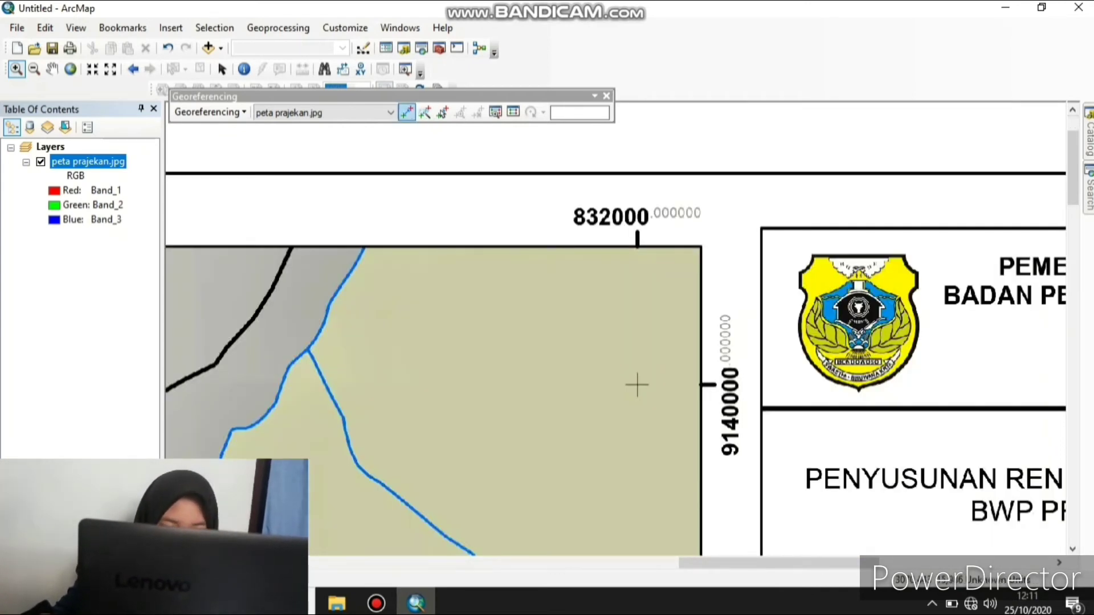
{"action": "left_click", "coordinate": [406, 112]}
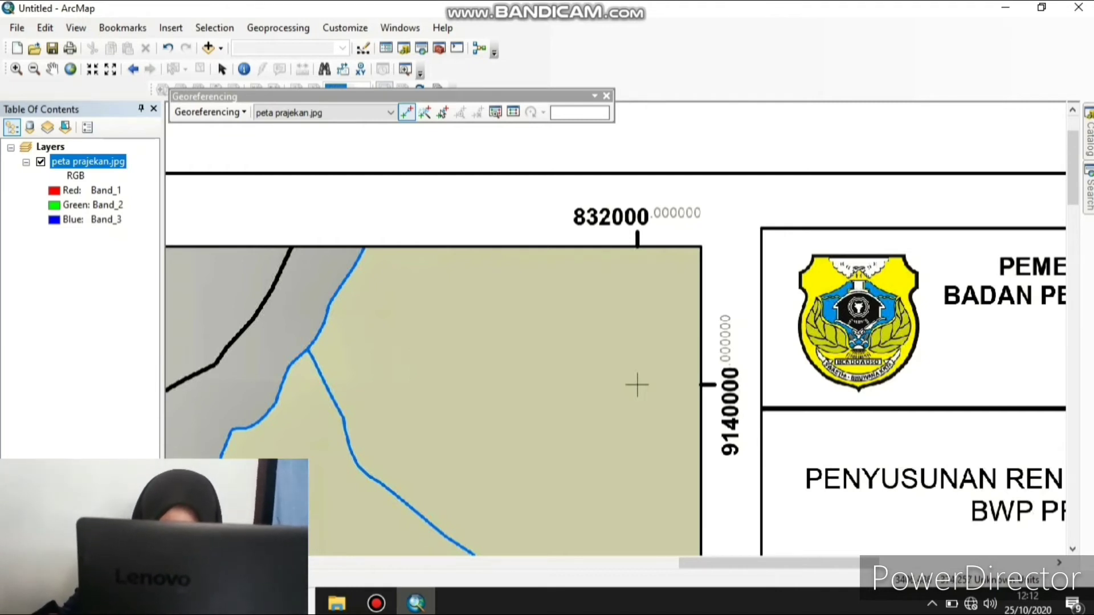
{"action": "left_click", "coordinate": [637, 384]}
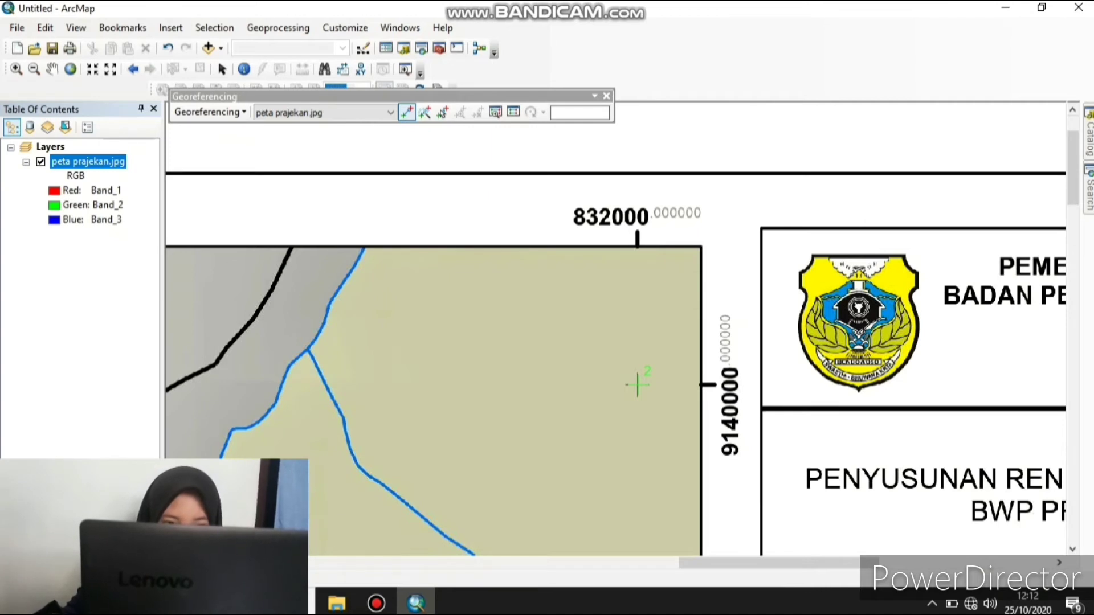
Assign the second control point the target coordinates X 832000 and Y 9140000
{"action": "right_click", "coordinate": [637, 384]}
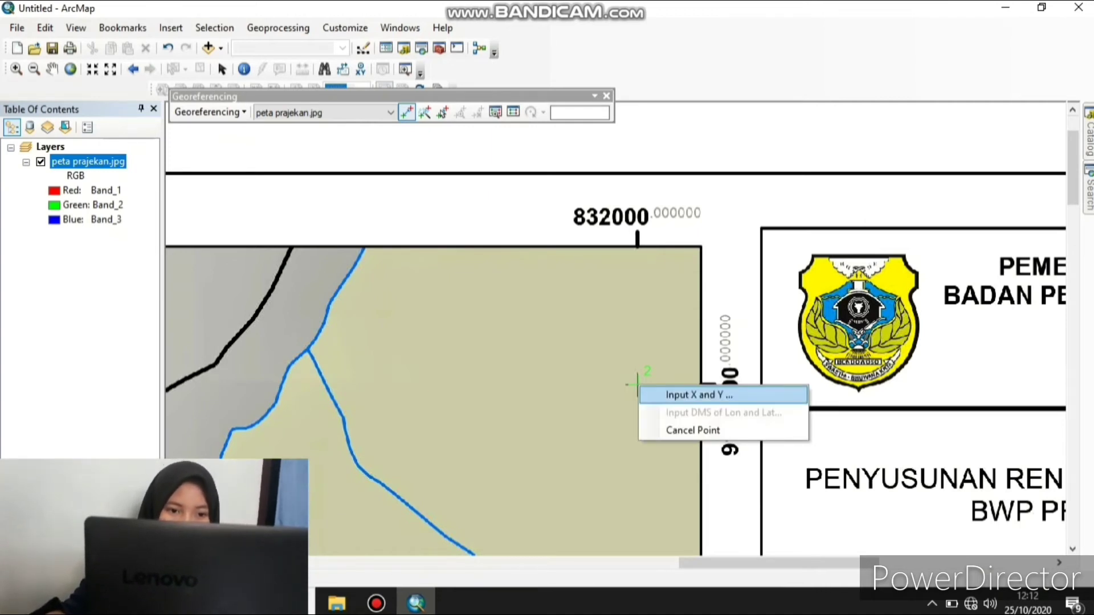
{"action": "left_click", "coordinate": [687, 395]}
{"action": "left_click_drag", "start_coordinate": [531, 277], "coordinate": [477, 277]}
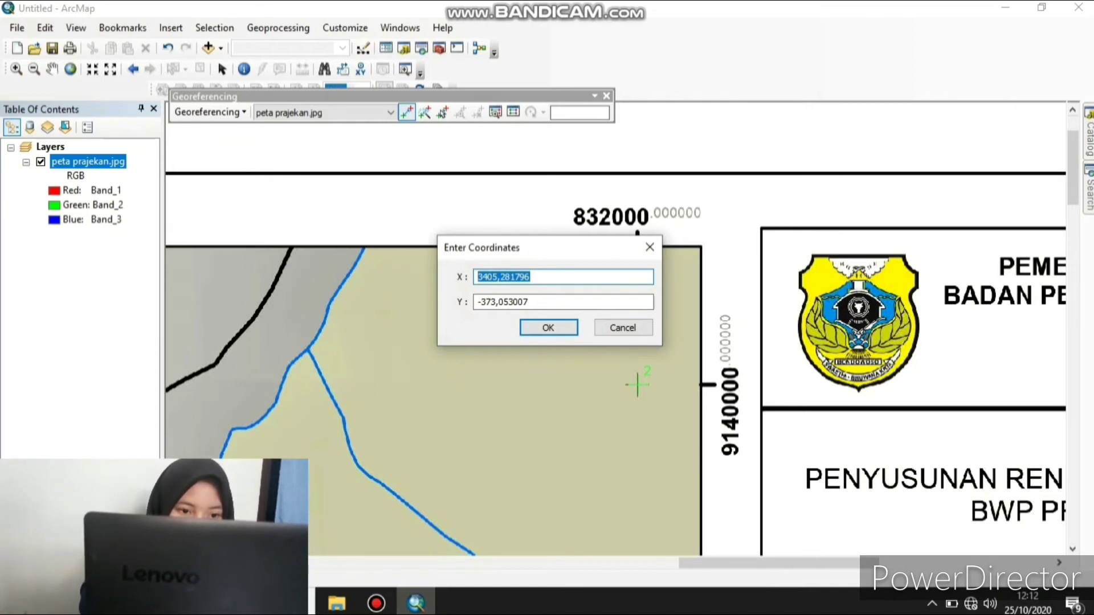
{"action": "type", "text": "83"}
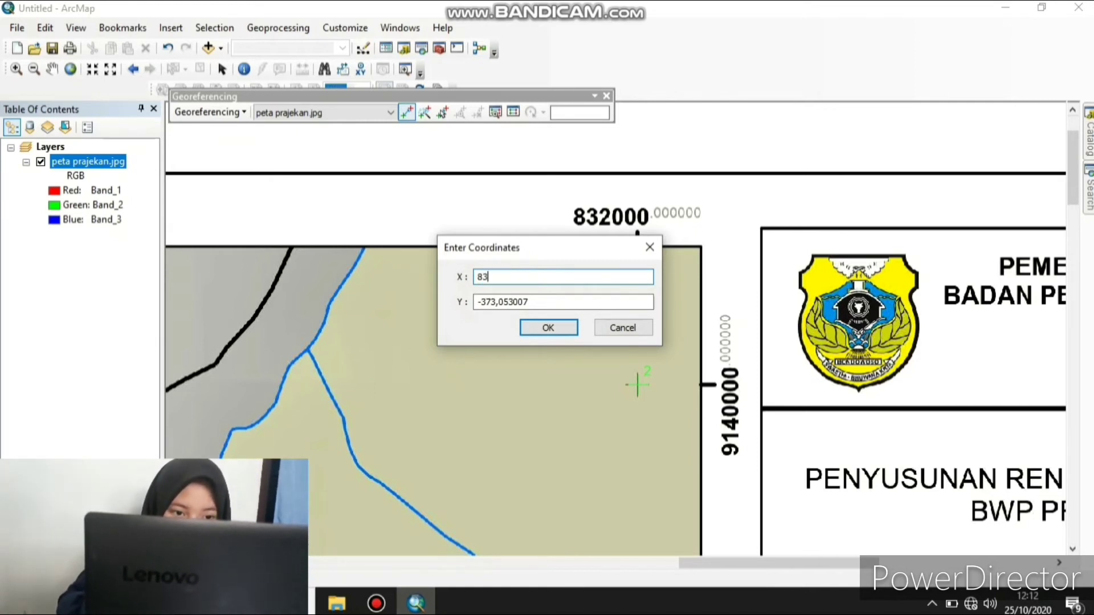
{"action": "type", "text": "2000"}
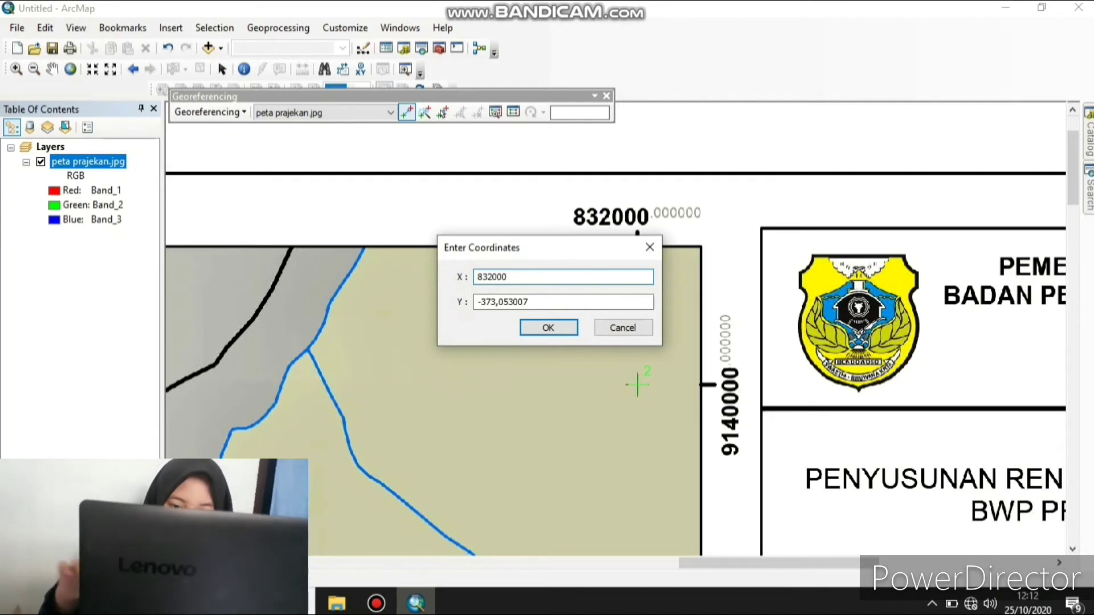
{"action": "key", "text": "Tab"}
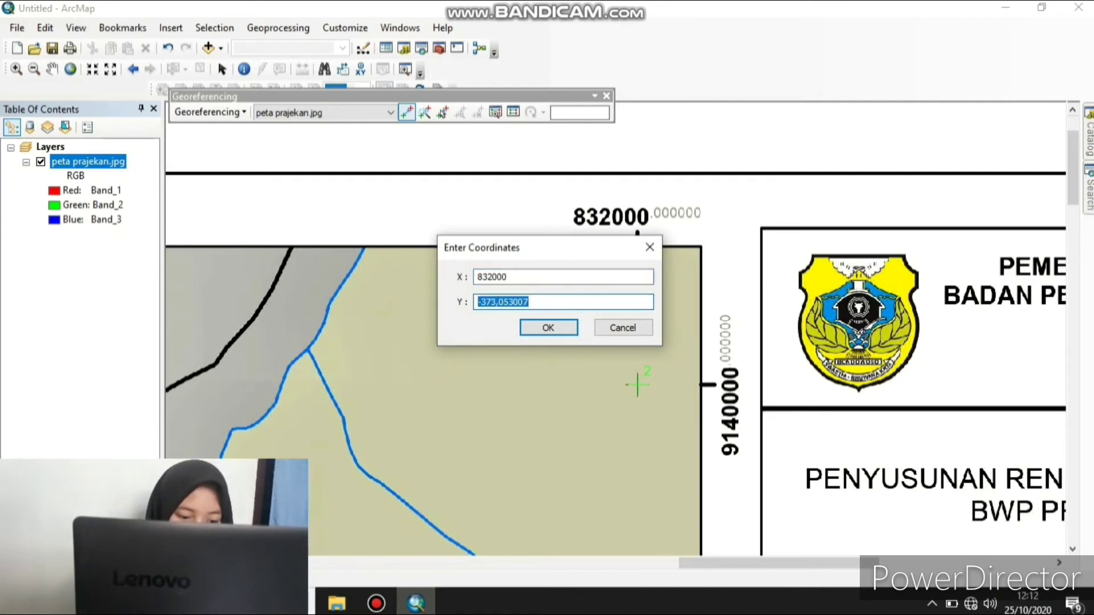
{"action": "type", "text": "9"}
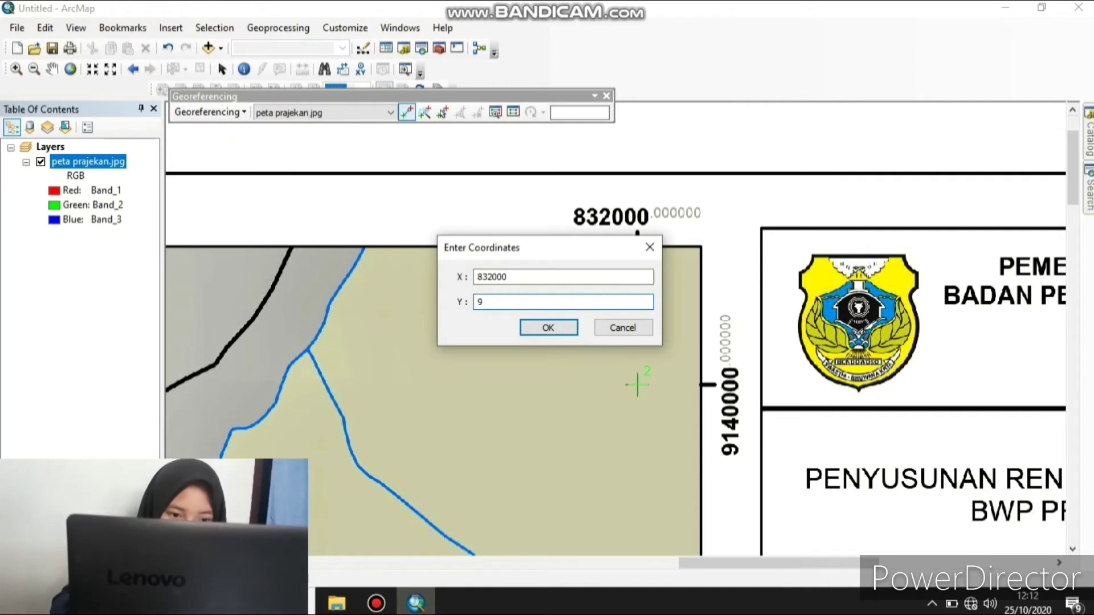
{"action": "type", "text": "140"}
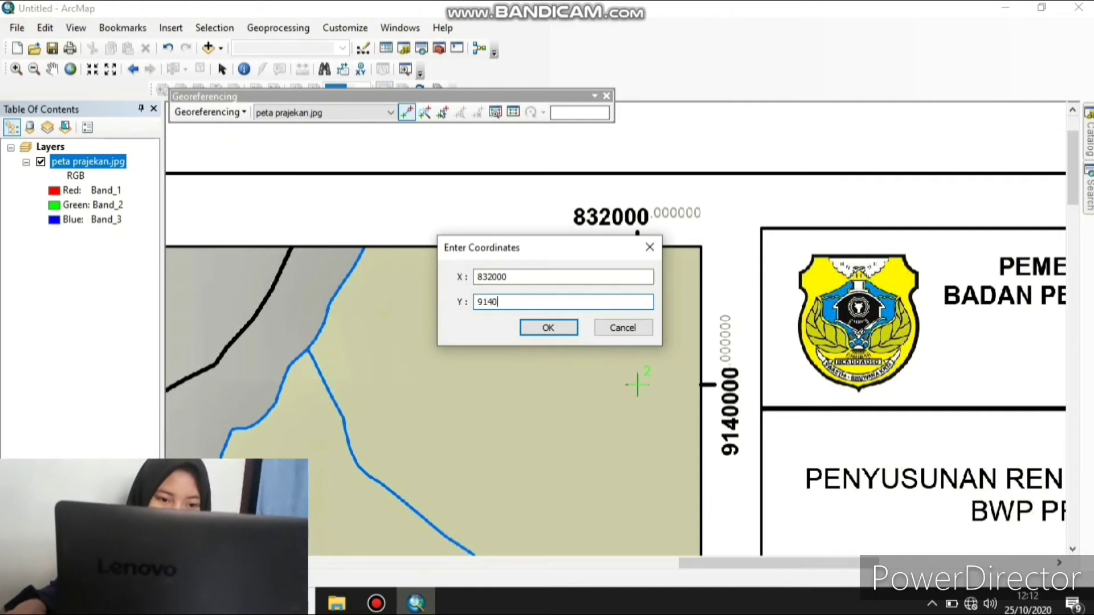
{"action": "type", "text": "000"}
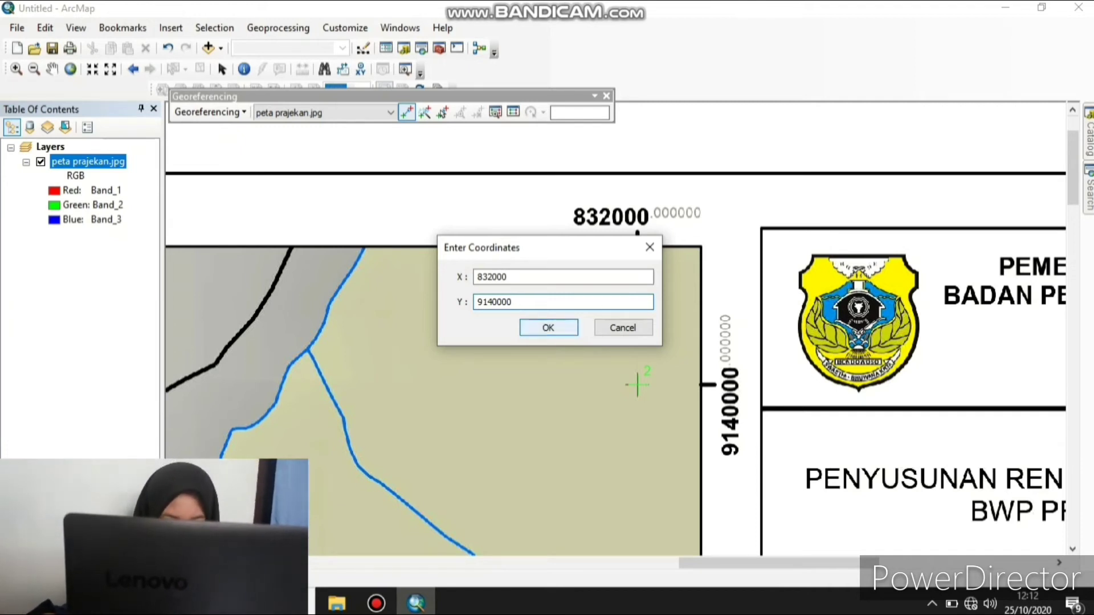
{"action": "left_click", "coordinate": [547, 327]}
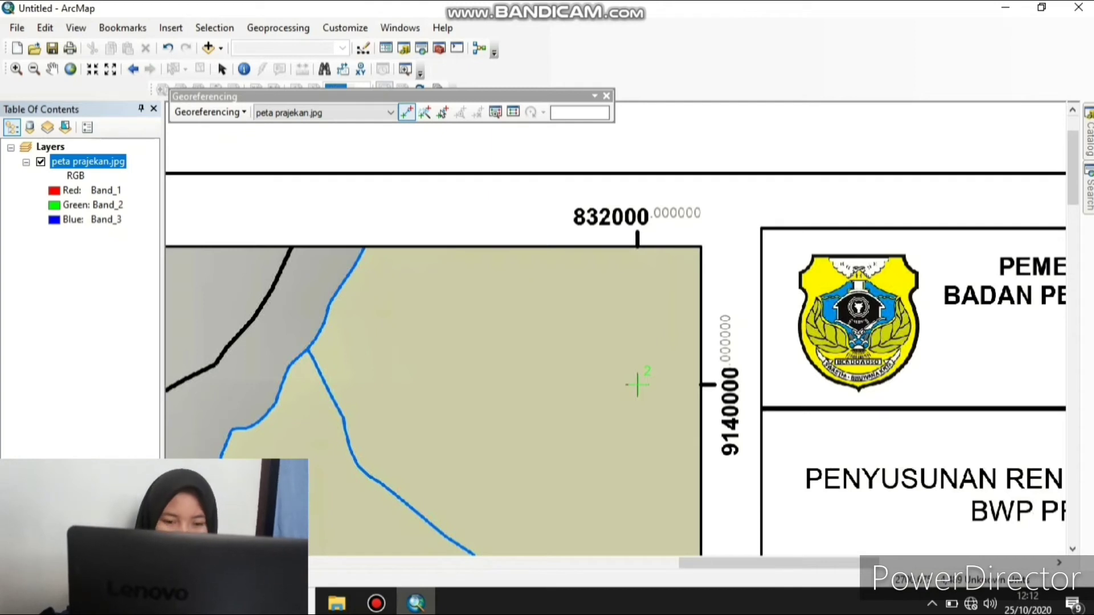
Place the third control point on the map's southeastern grid cross, where the 832000 and 9136000 grid marks meet
{"action": "left_click", "coordinate": [70, 69]}
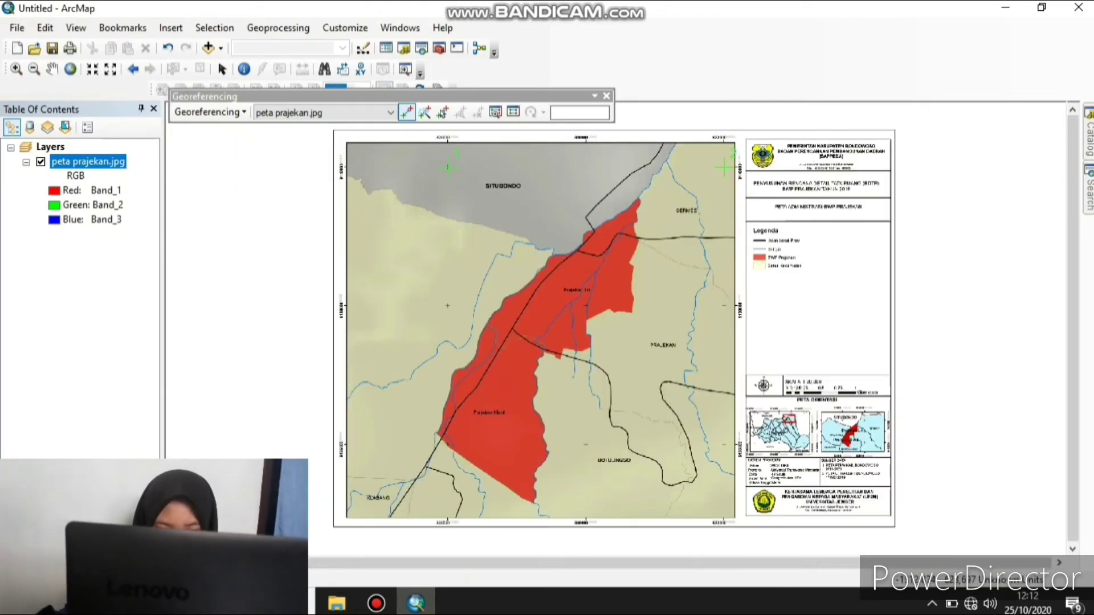
{"action": "left_click", "coordinate": [16, 69]}
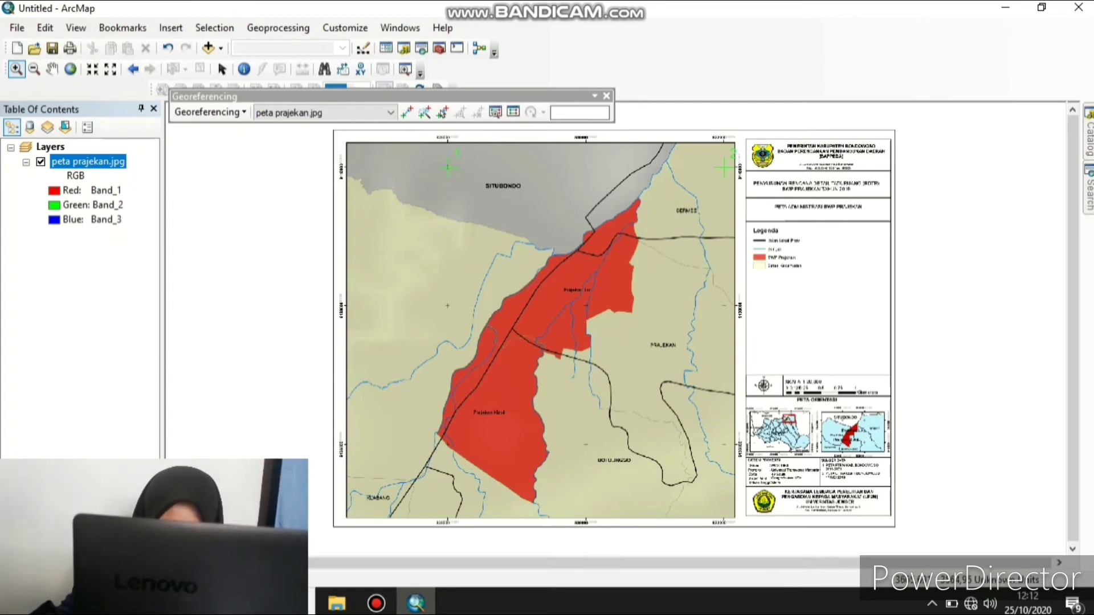
{"action": "left_click_drag", "start_coordinate": [757, 540], "coordinate": [682, 427]}
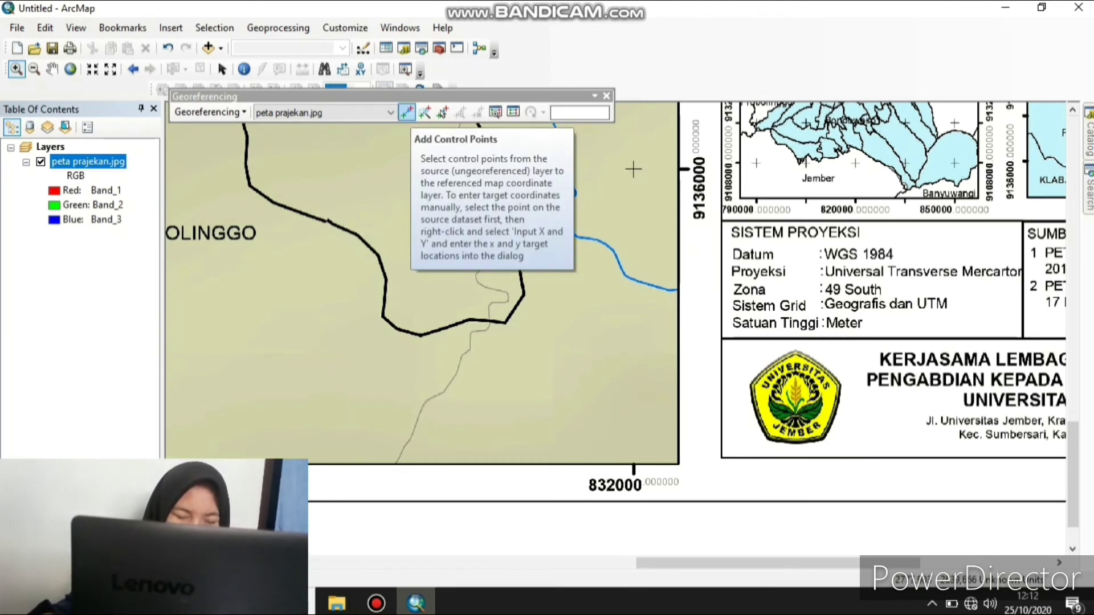
{"action": "left_click", "coordinate": [407, 112]}
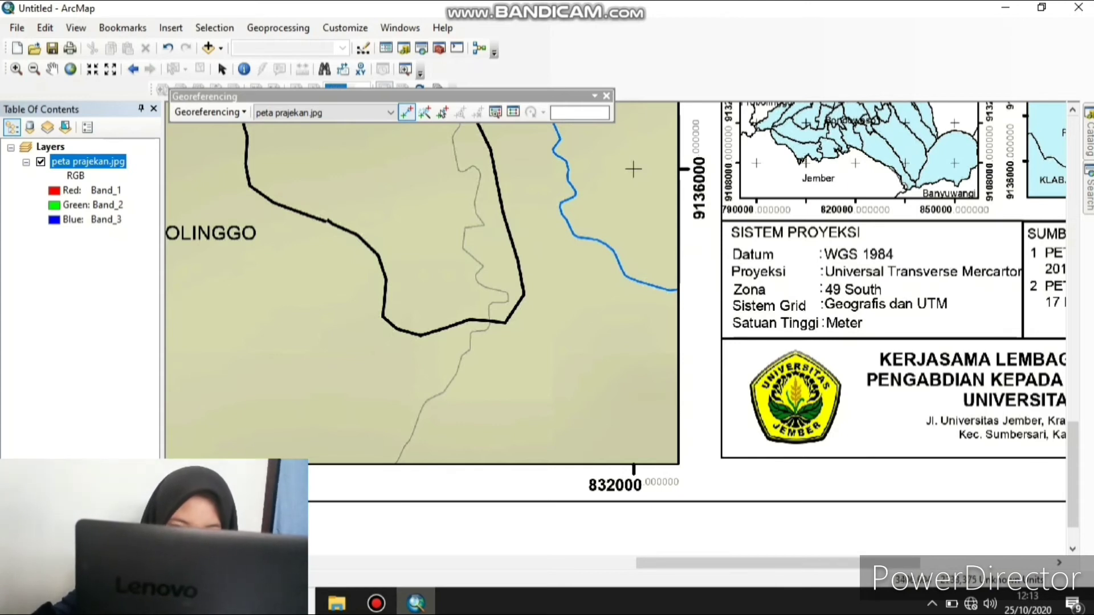
{"action": "left_click", "coordinate": [633, 169]}
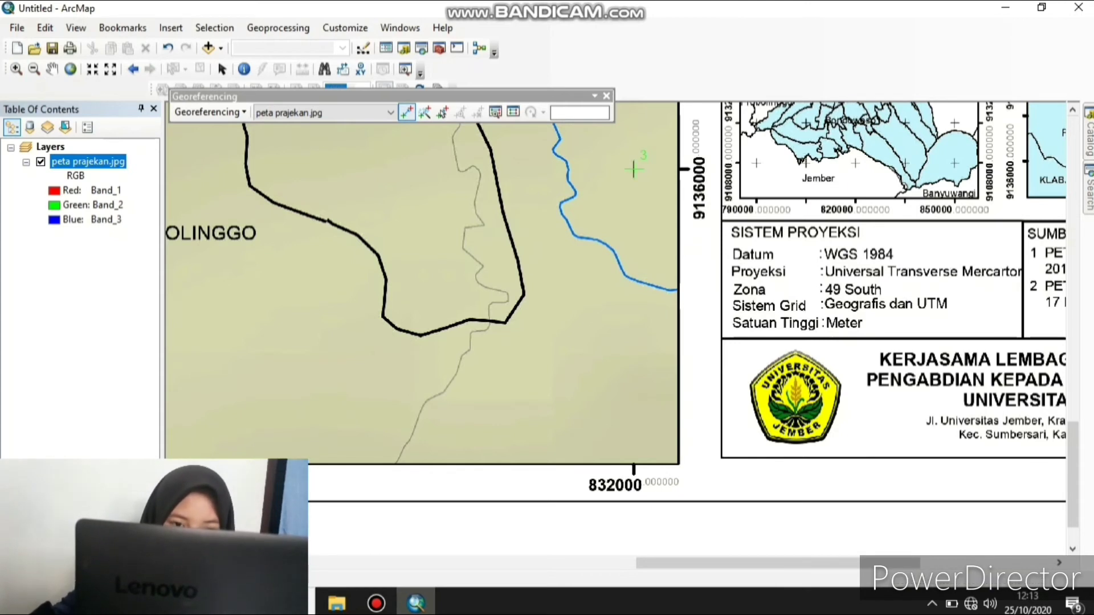
Assign the third control point the target coordinates X 832000 and Y 9136000
{"action": "right_click", "coordinate": [634, 169]}
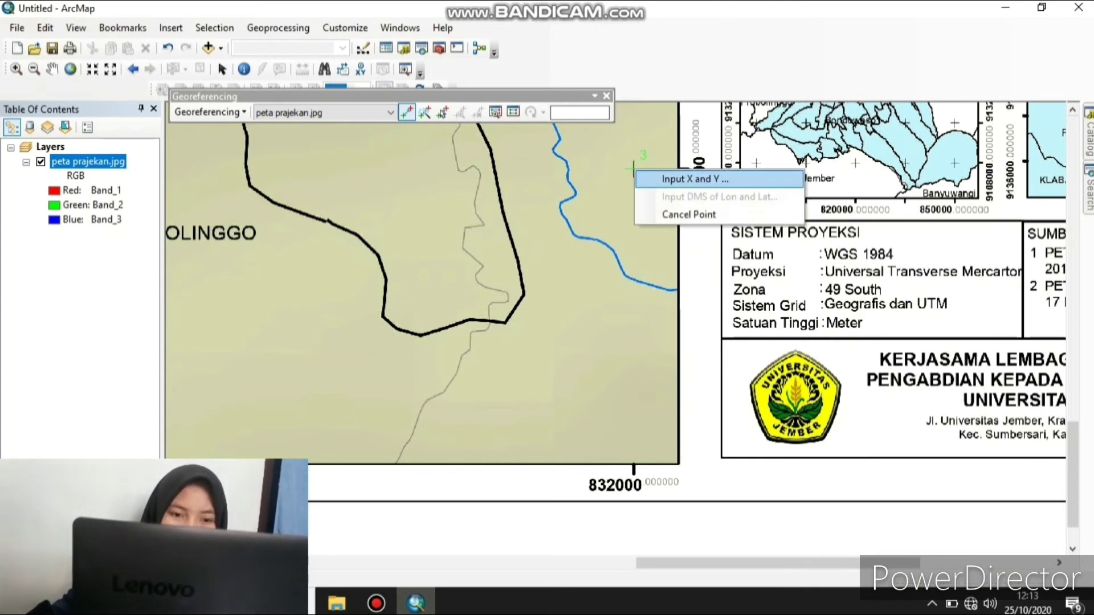
{"action": "left_click", "coordinate": [695, 179]}
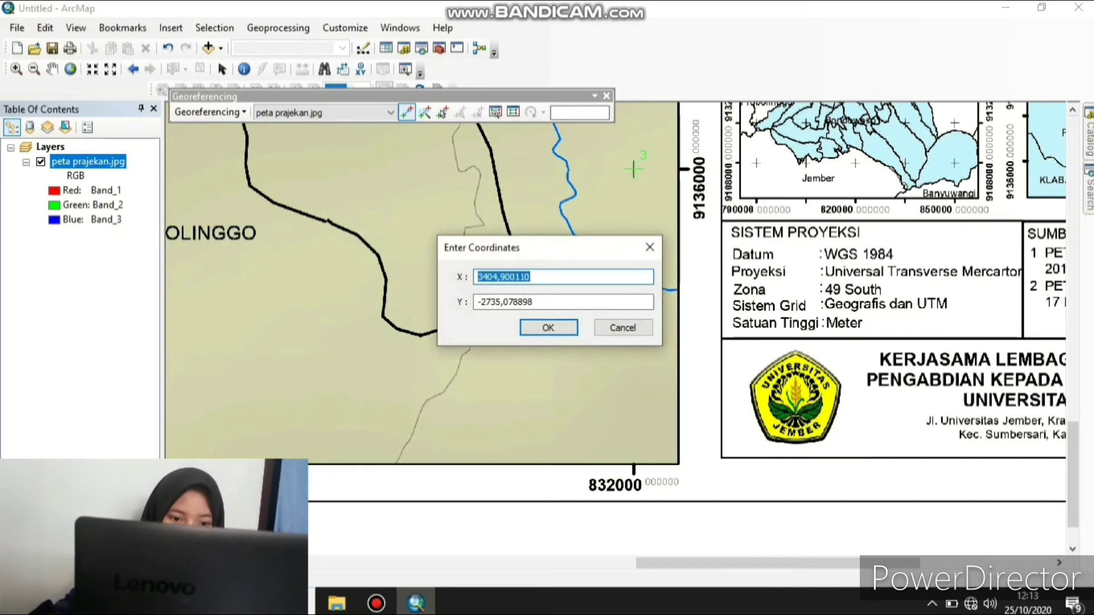
{"action": "left_click_drag", "start_coordinate": [534, 278], "coordinate": [475, 277]}
{"action": "type", "text": "8"}
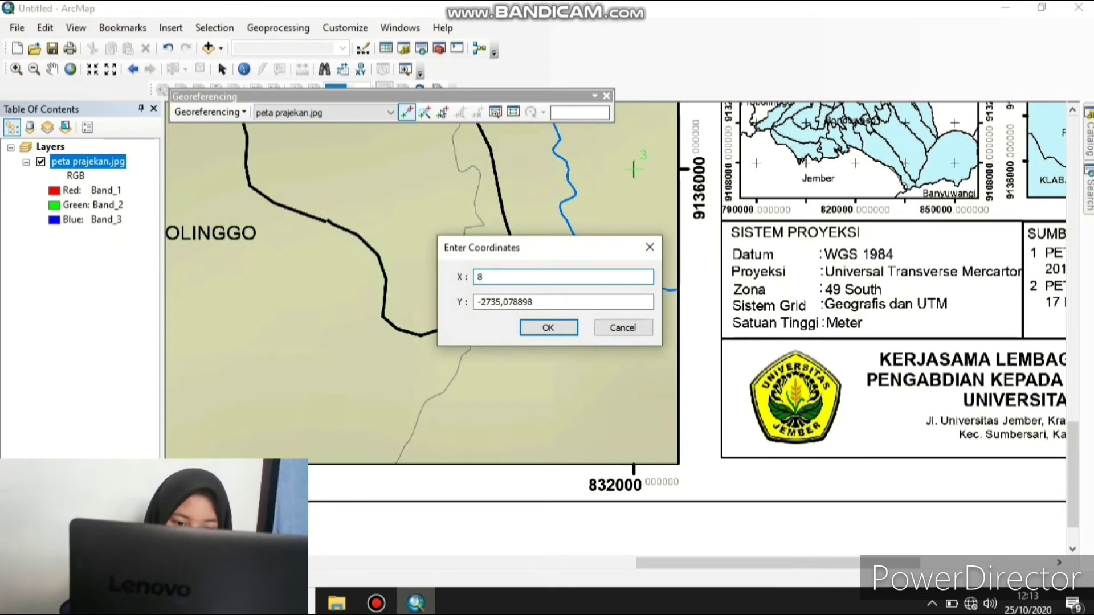
{"action": "type", "text": "32"}
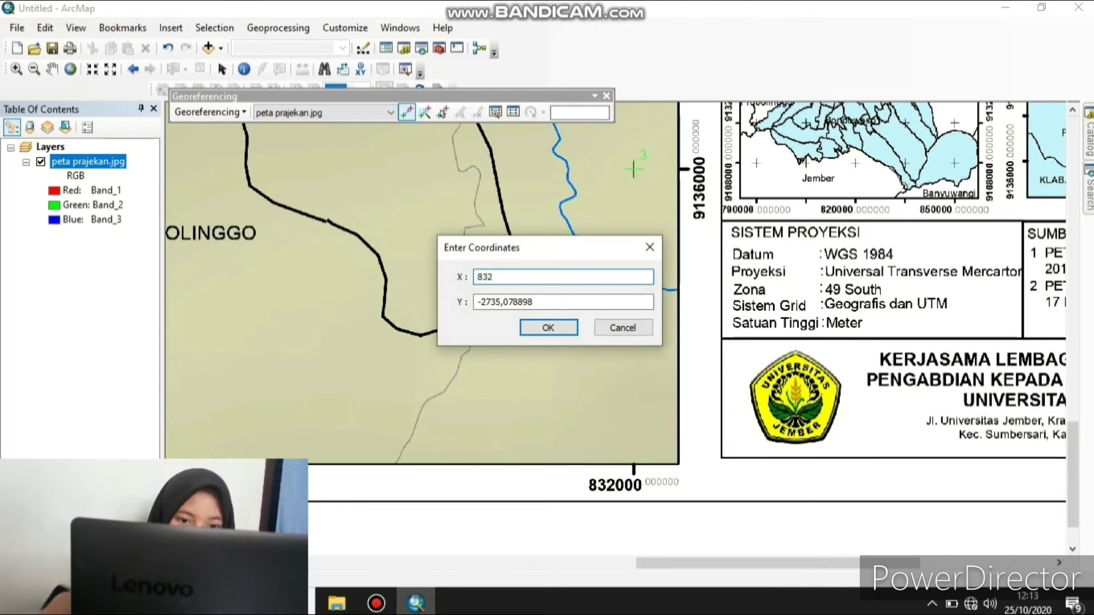
{"action": "type", "text": "000"}
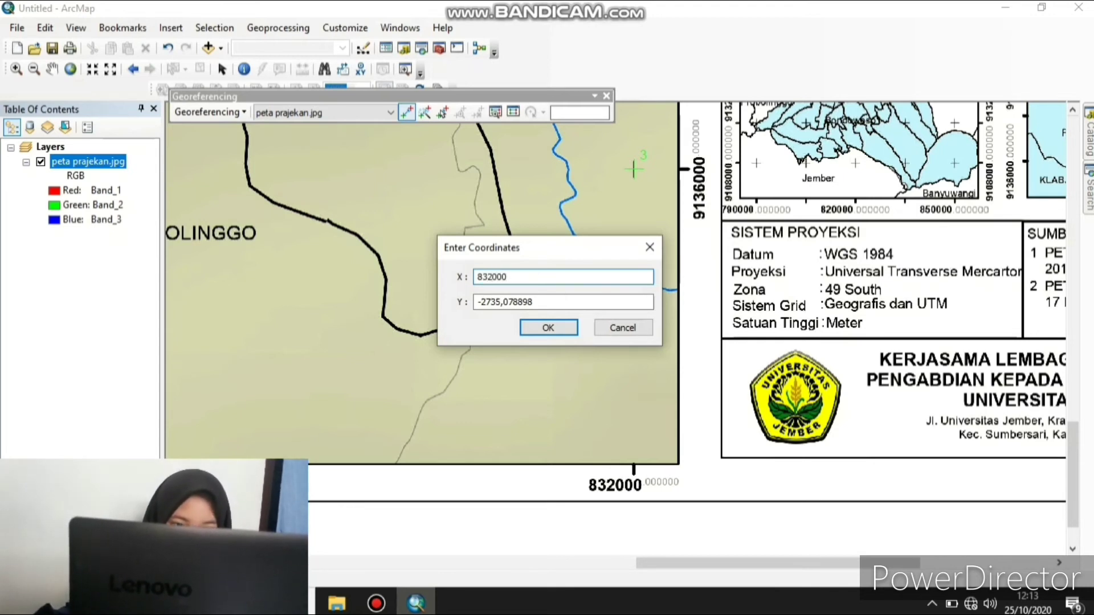
{"action": "key", "text": "Tab"}
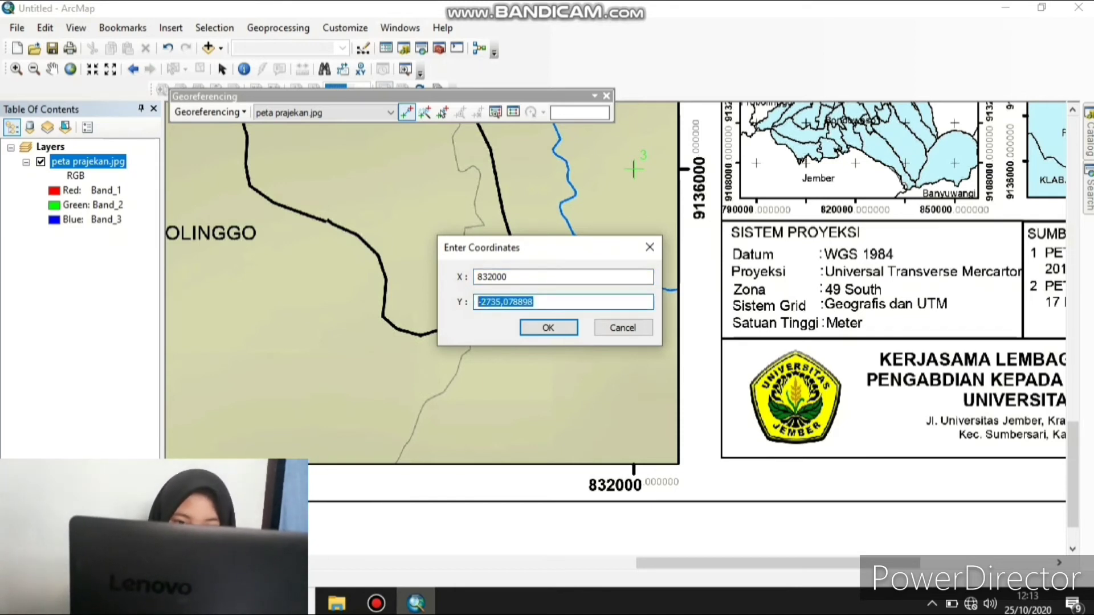
{"action": "type", "text": "91"}
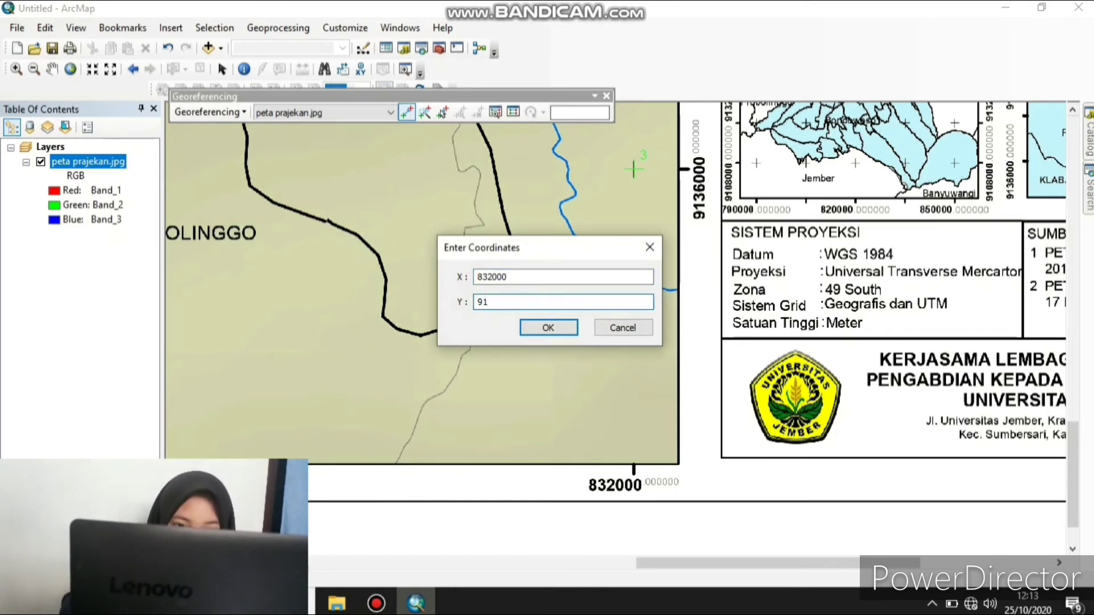
{"action": "type", "text": "3600"}
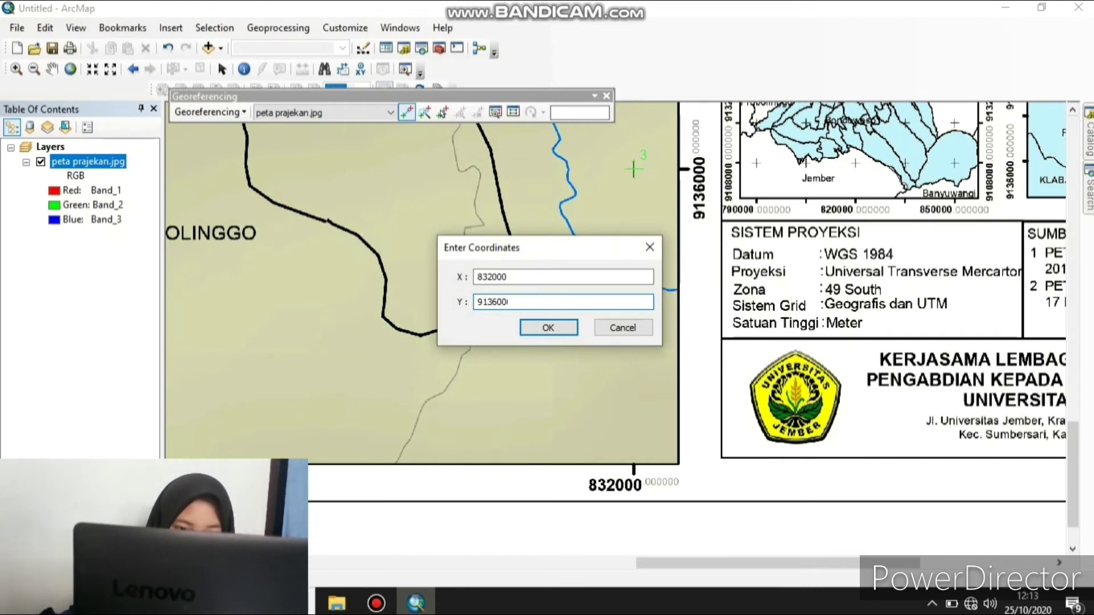
{"action": "type", "text": "0"}
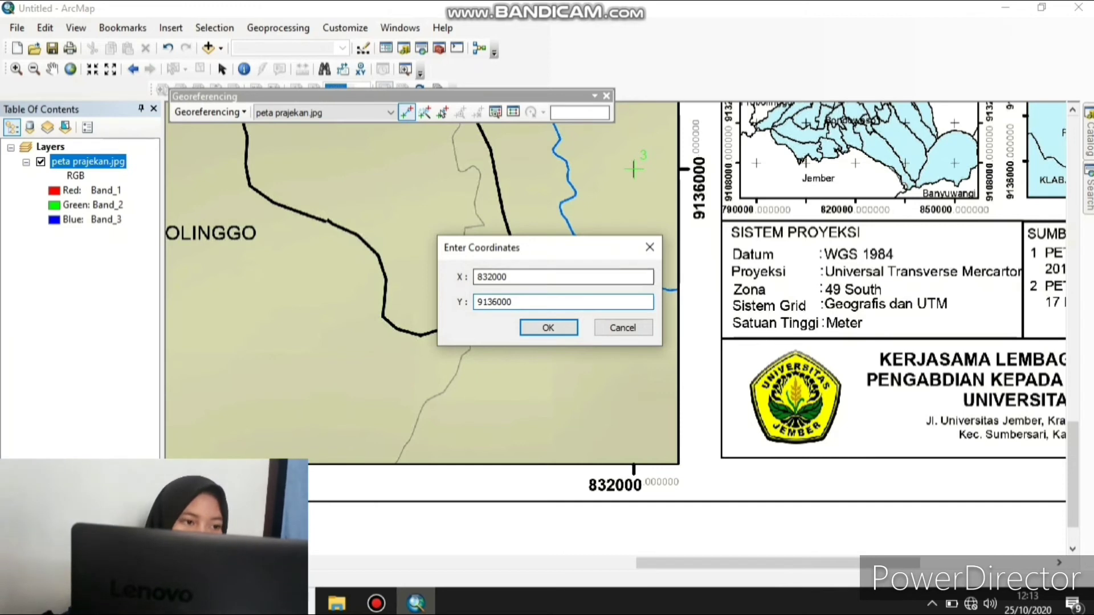
{"action": "key", "text": "Return"}
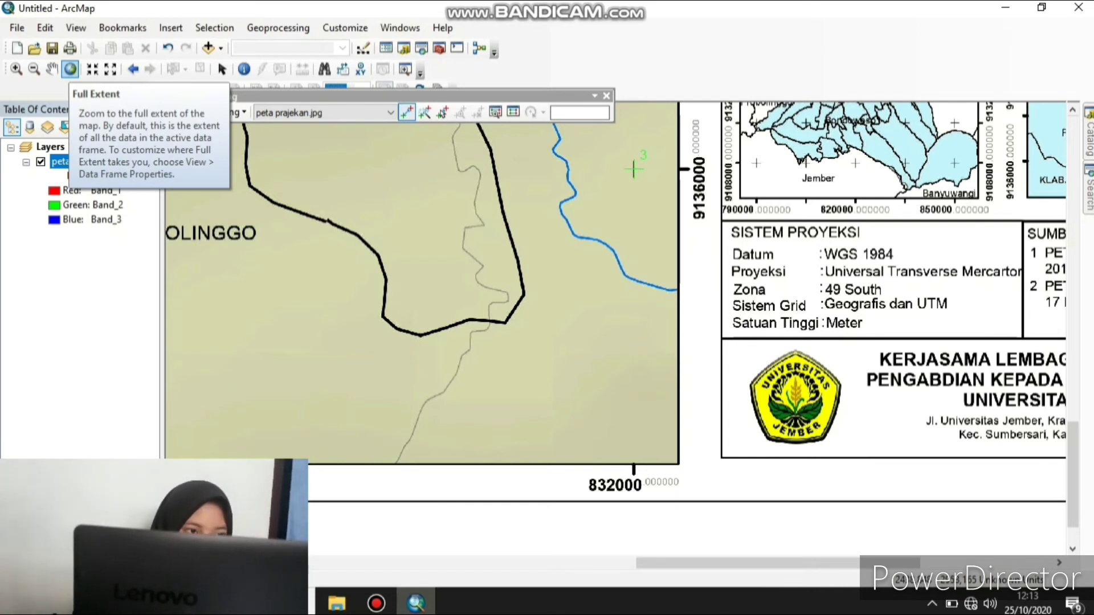
Place the fourth control point on the map's southwestern grid cross, where the 828000 and 9136000 grid marks meet
{"action": "left_click", "coordinate": [70, 69]}
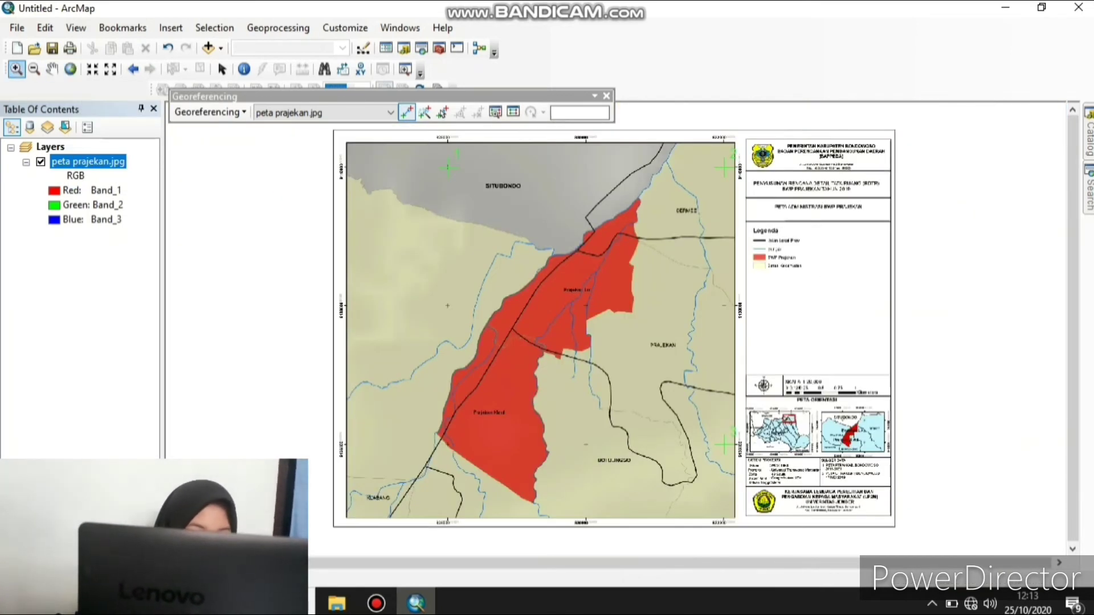
{"action": "left_click", "coordinate": [16, 69]}
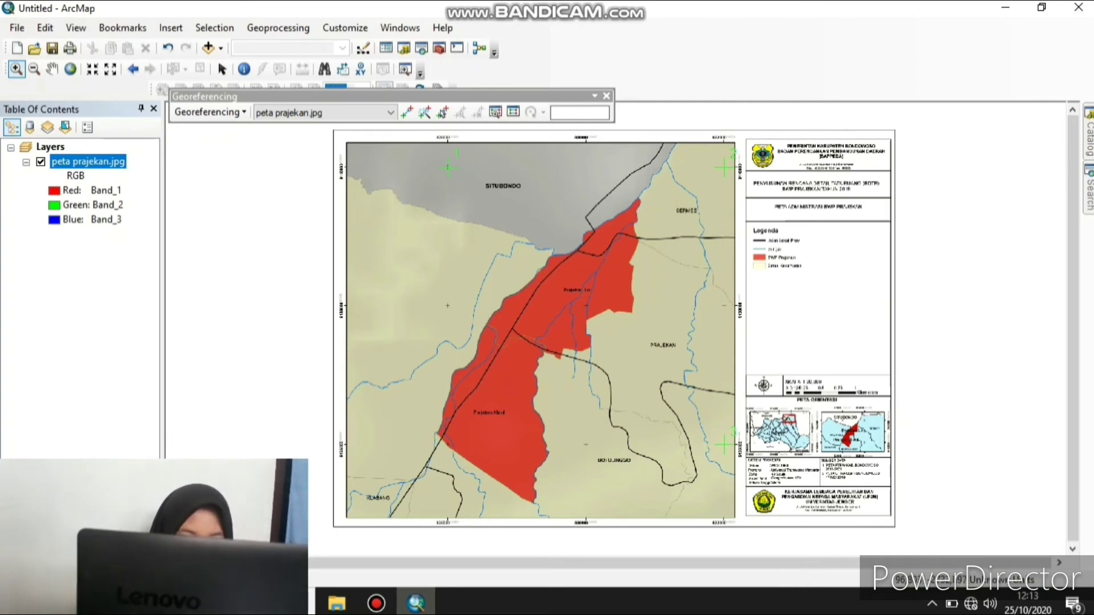
{"action": "left_click_drag", "start_coordinate": [347, 420], "coordinate": [448, 544]}
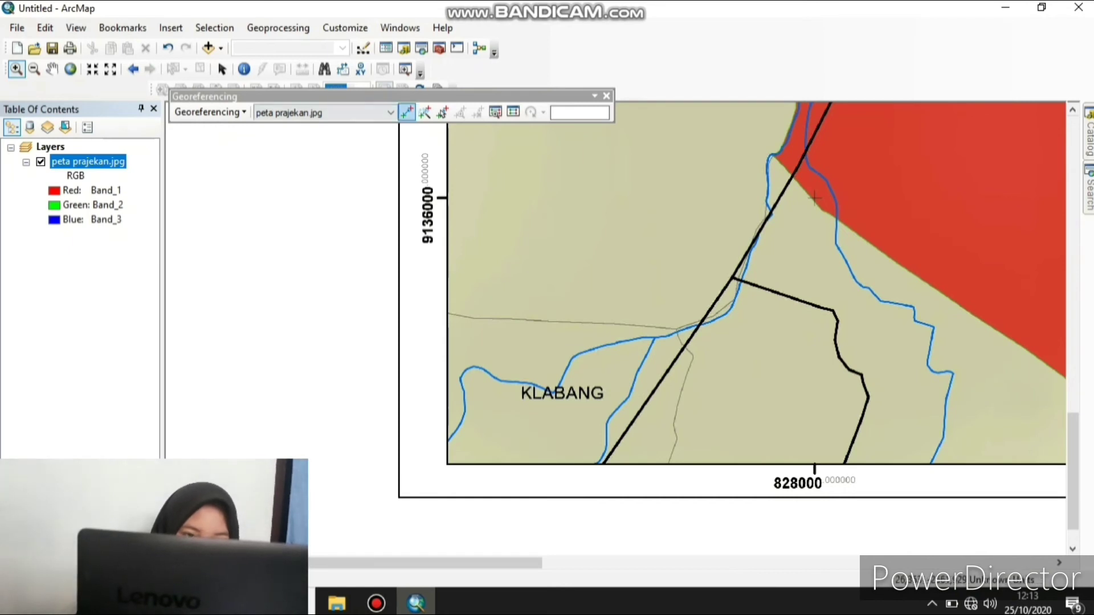
{"action": "left_click", "coordinate": [406, 112]}
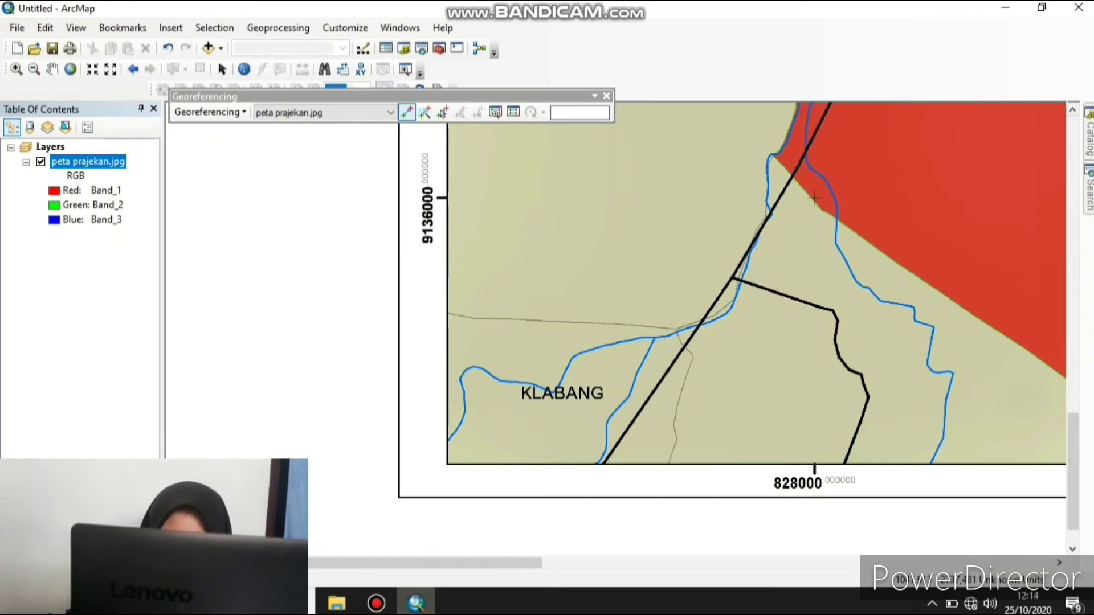
{"action": "left_click", "coordinate": [815, 198]}
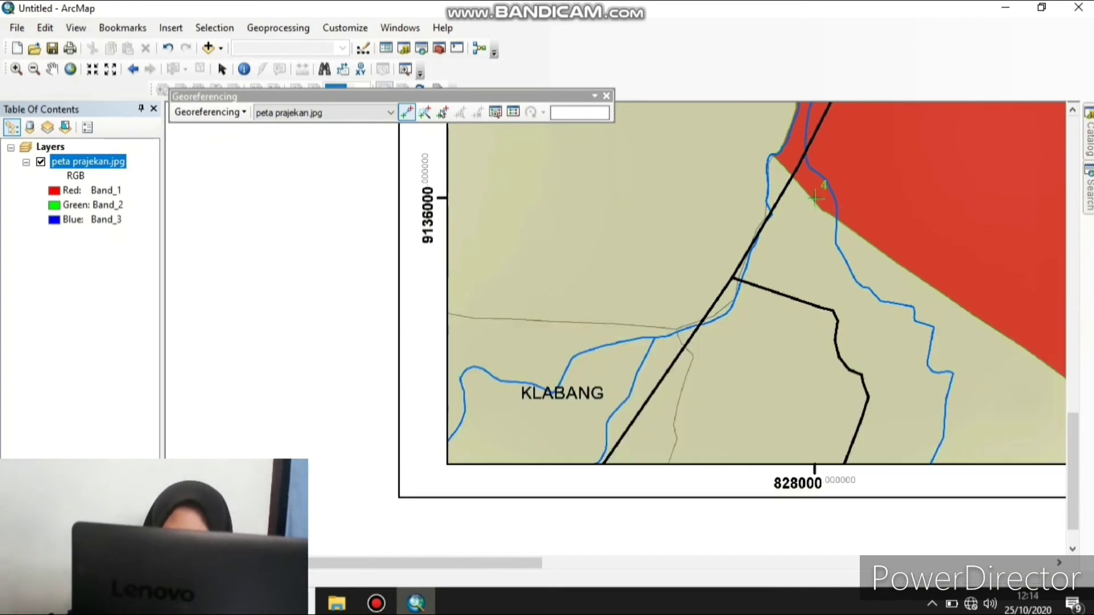
Assign the fourth control point the target coordinates X 828000 and Y 9136000
{"action": "right_click", "coordinate": [815, 198]}
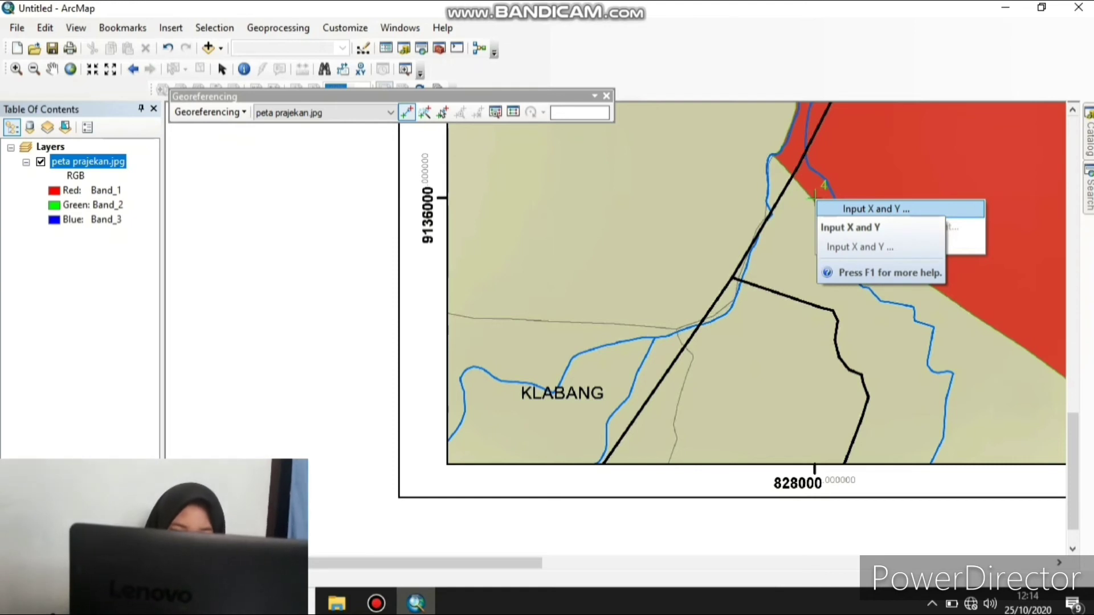
{"action": "left_click", "coordinate": [872, 208]}
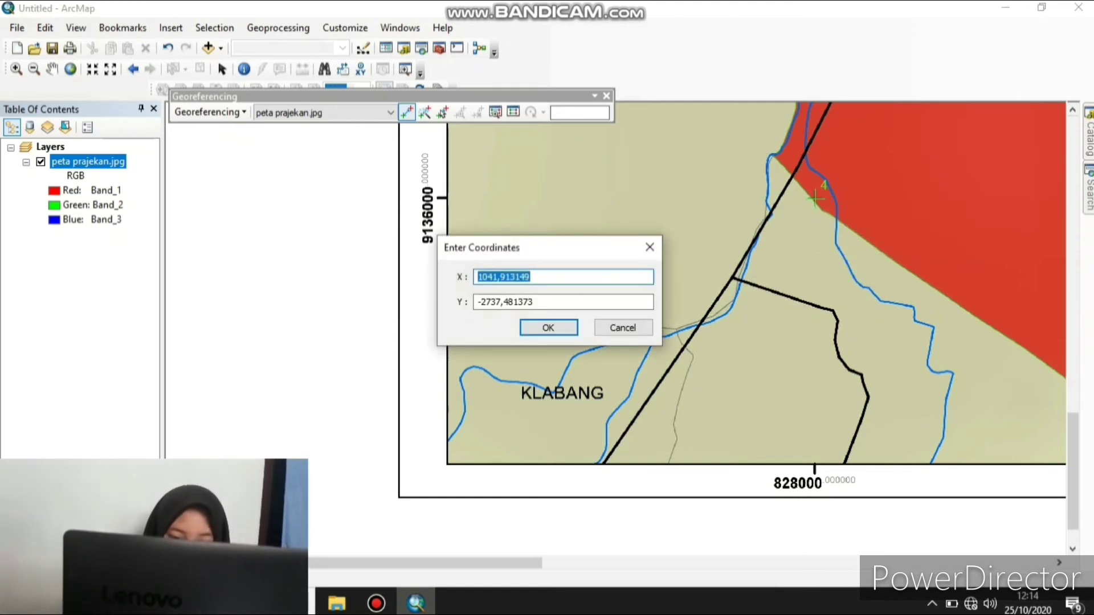
{"action": "type", "text": "82"}
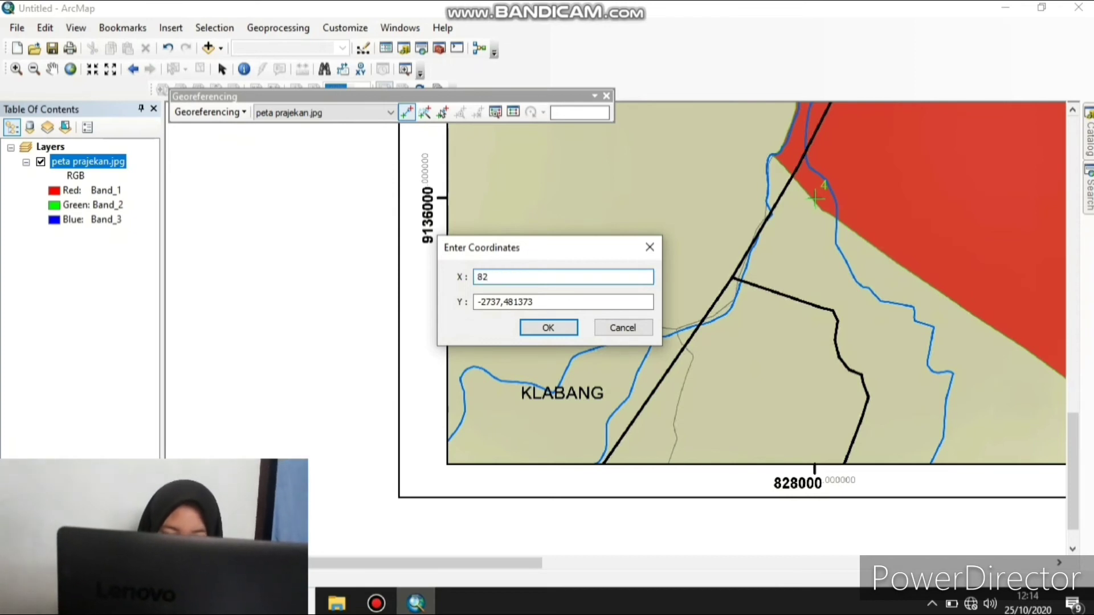
{"action": "type", "text": "8000"}
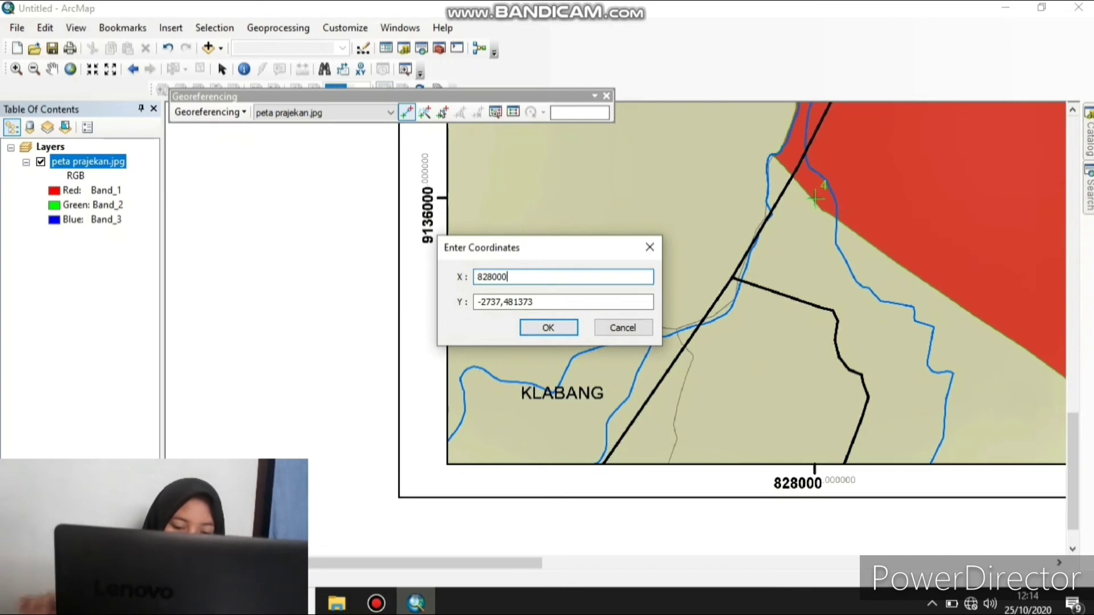
{"action": "key", "text": "Tab"}
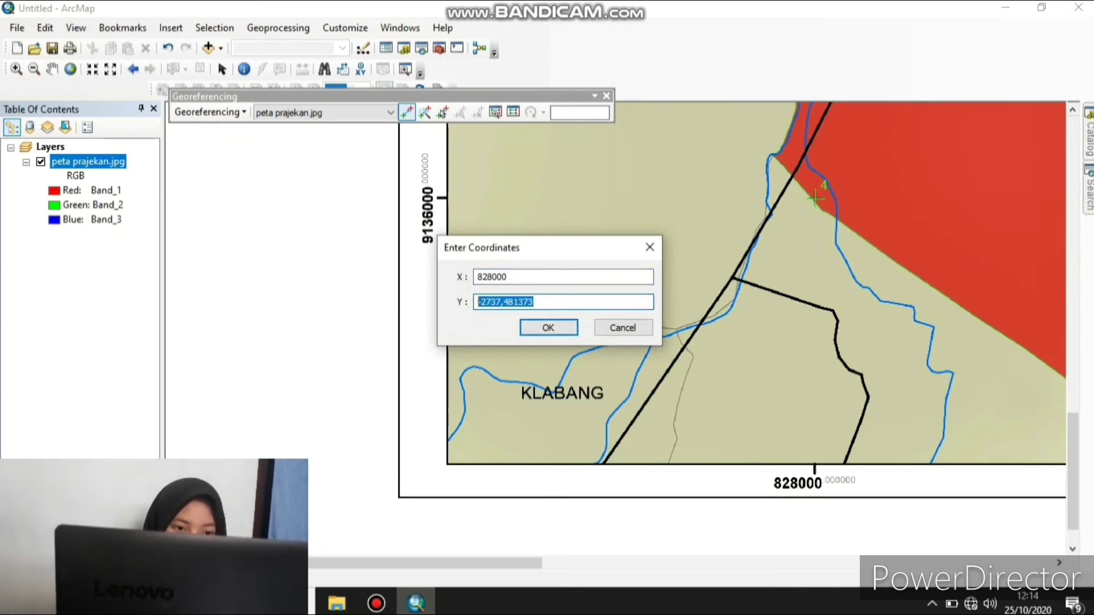
{"action": "type", "text": "91"}
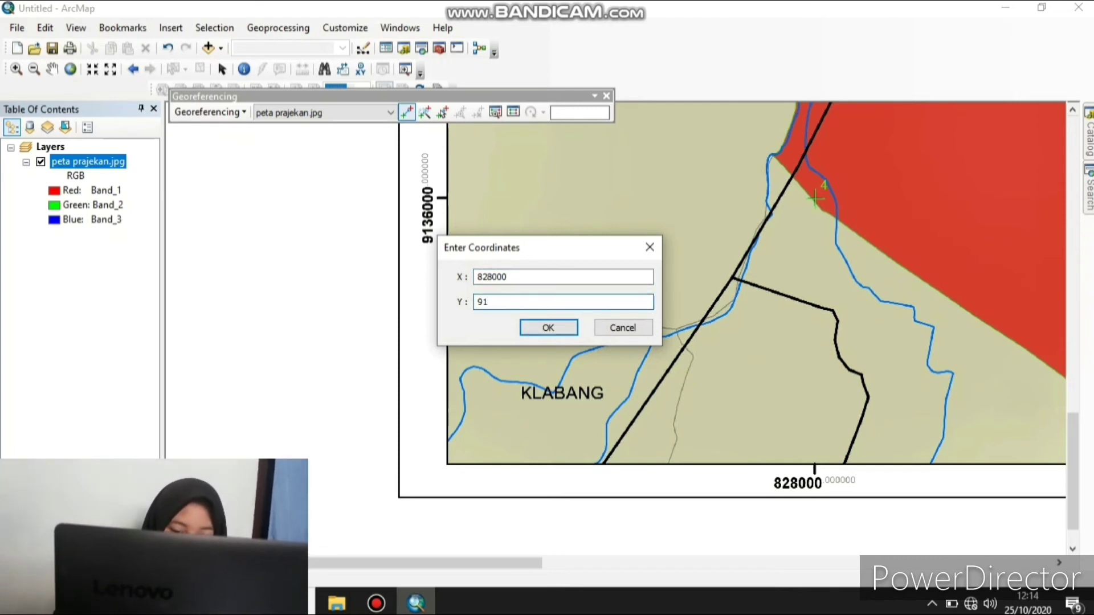
{"action": "type", "text": "36"}
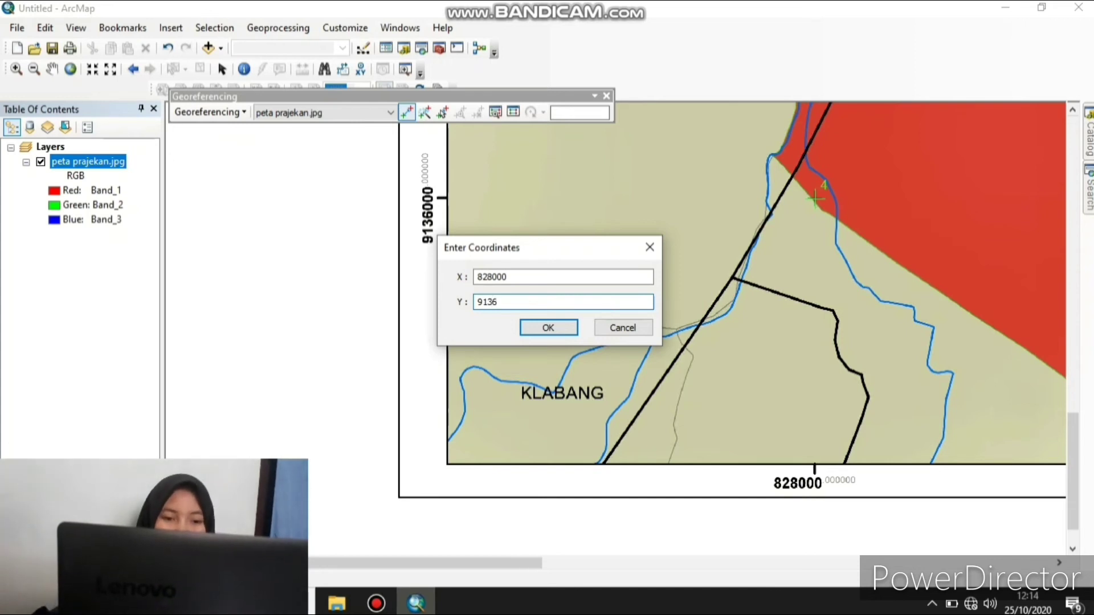
{"action": "type", "text": "000"}
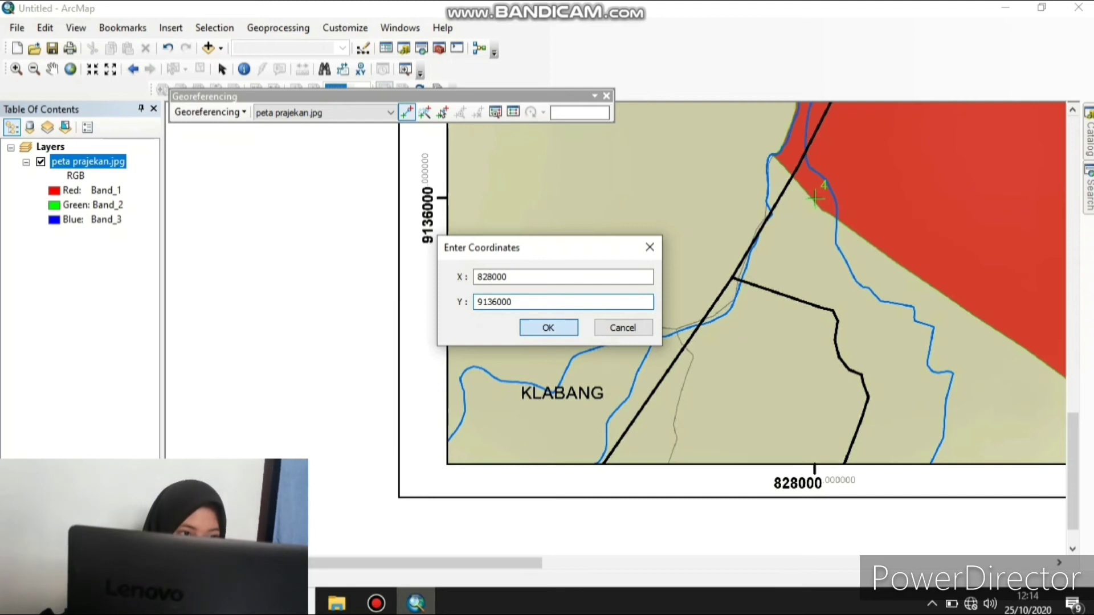
{"action": "key", "text": "Return"}
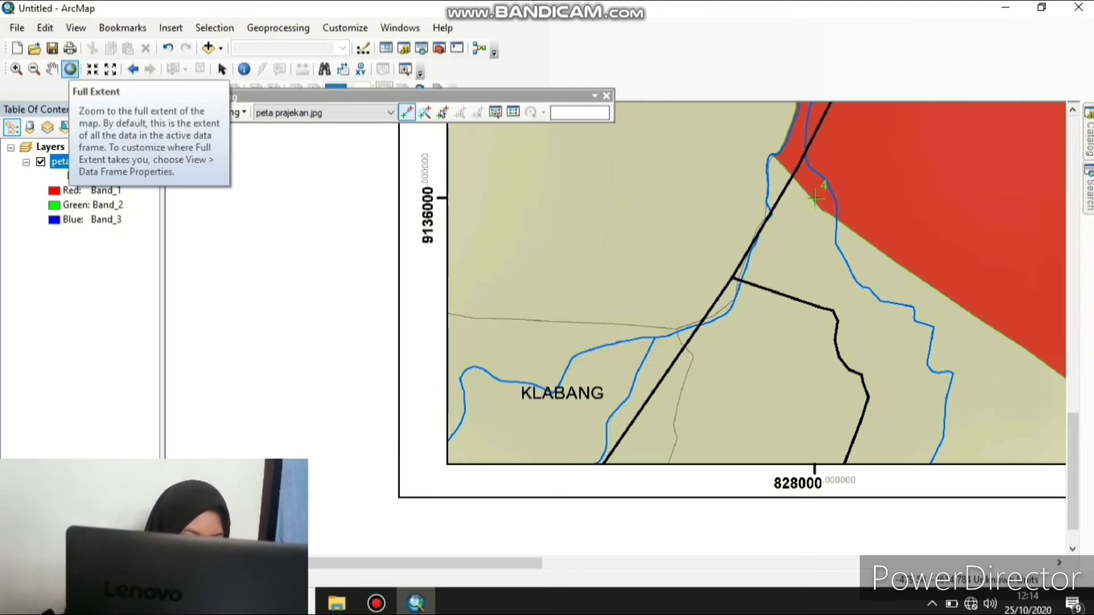
Examine the source and map coordinates and residuals of the four control points in the enlarged link table, without saving it to a file
{"action": "left_click", "coordinate": [70, 69]}
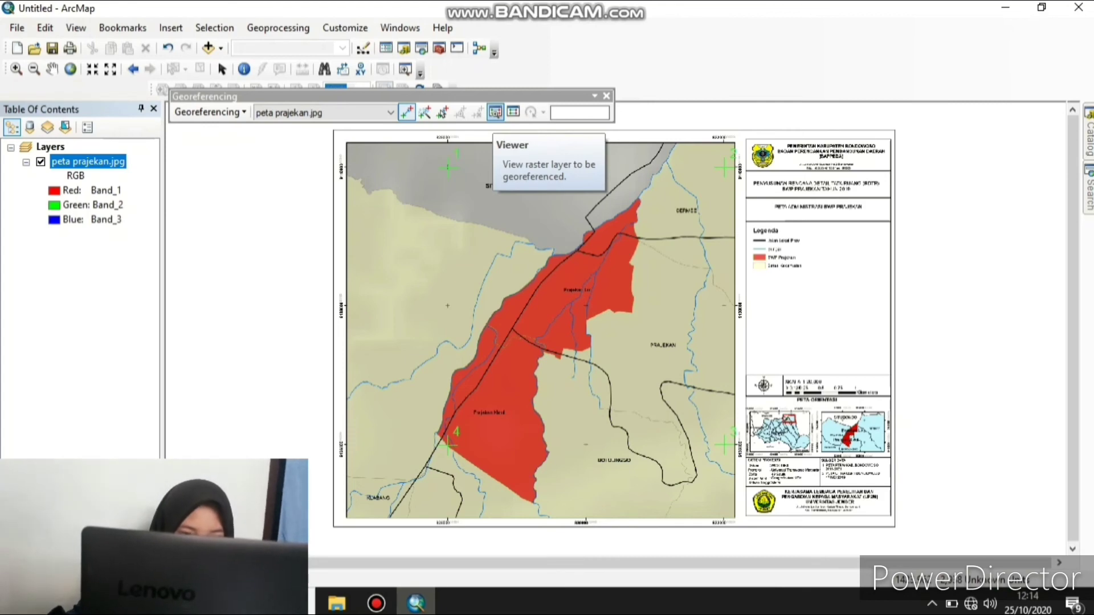
{"action": "left_click", "coordinate": [513, 112]}
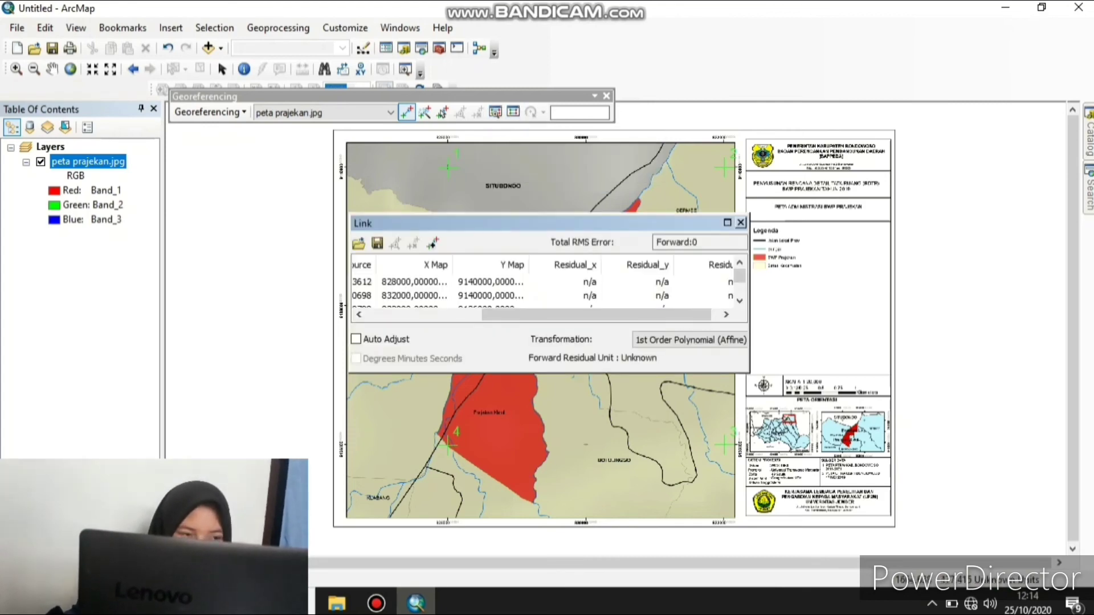
{"action": "left_click", "coordinate": [727, 222]}
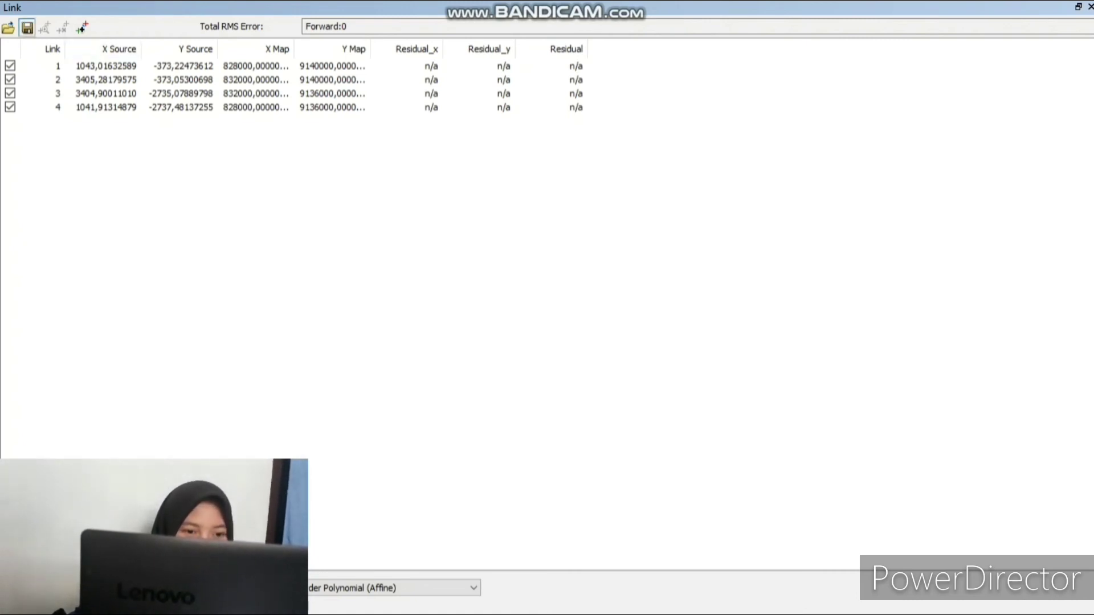
{"action": "left_click", "coordinate": [26, 27]}
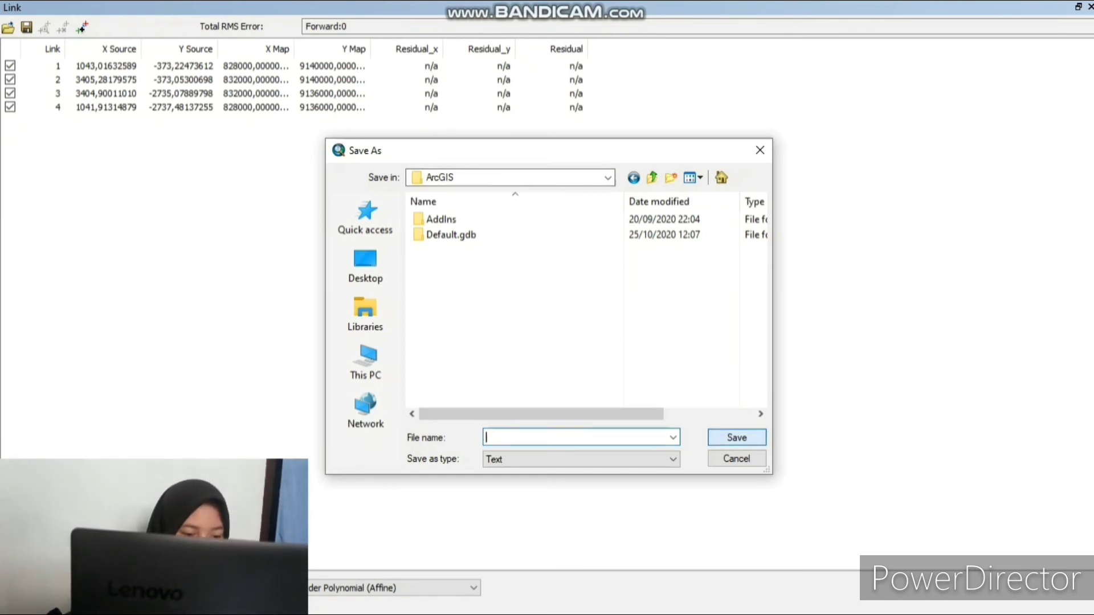
{"action": "left_click", "coordinate": [759, 150]}
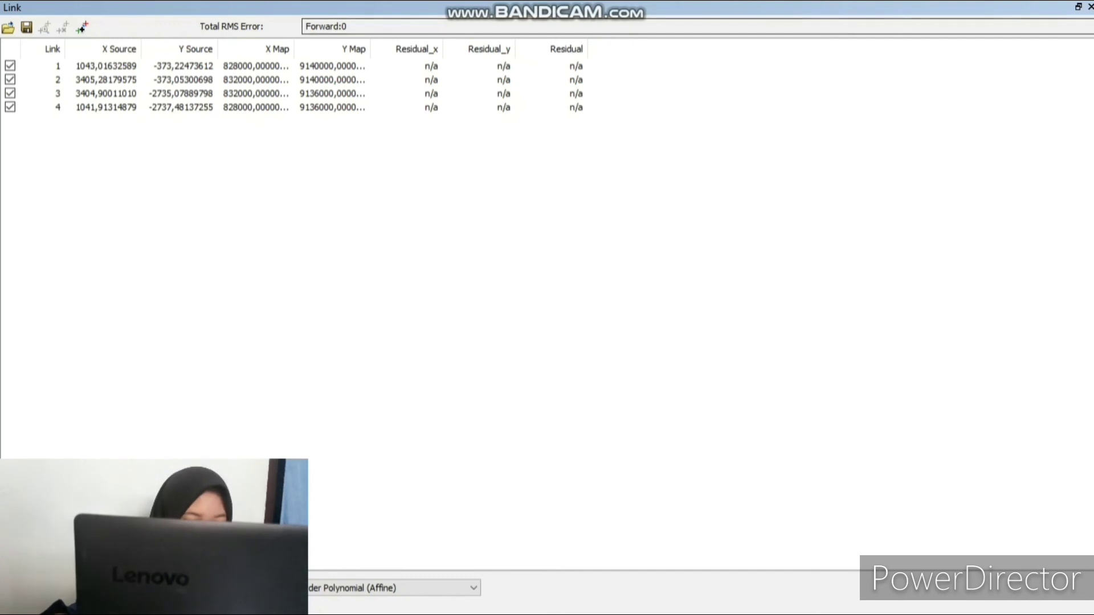
{"action": "left_click", "coordinate": [1089, 7]}
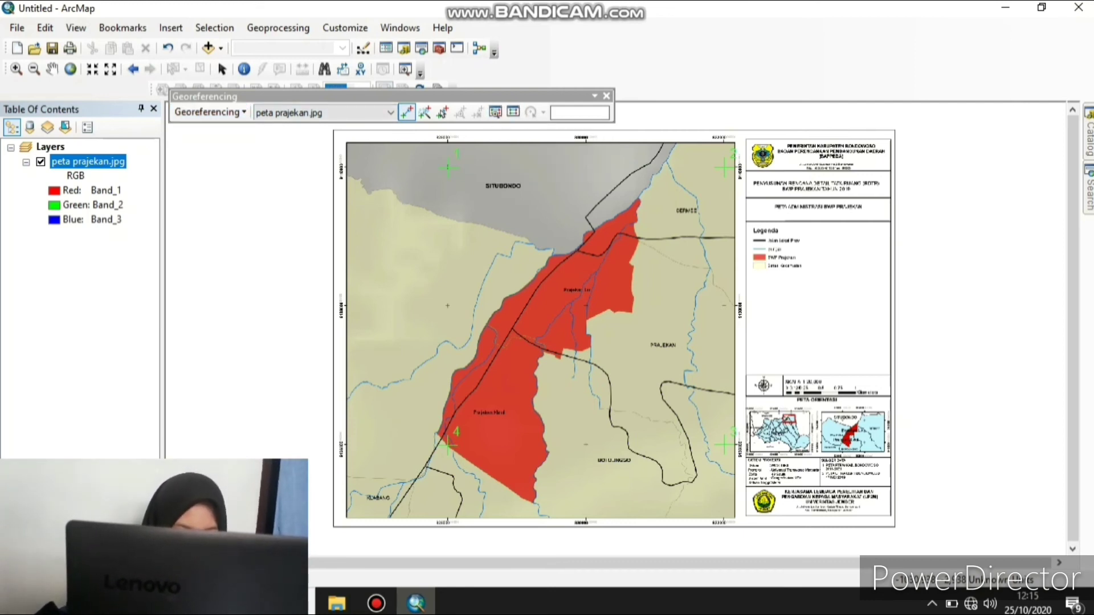
Open the link table and choose the Polynomial (Affine) transformation for the four control points
{"action": "left_click", "coordinate": [513, 112]}
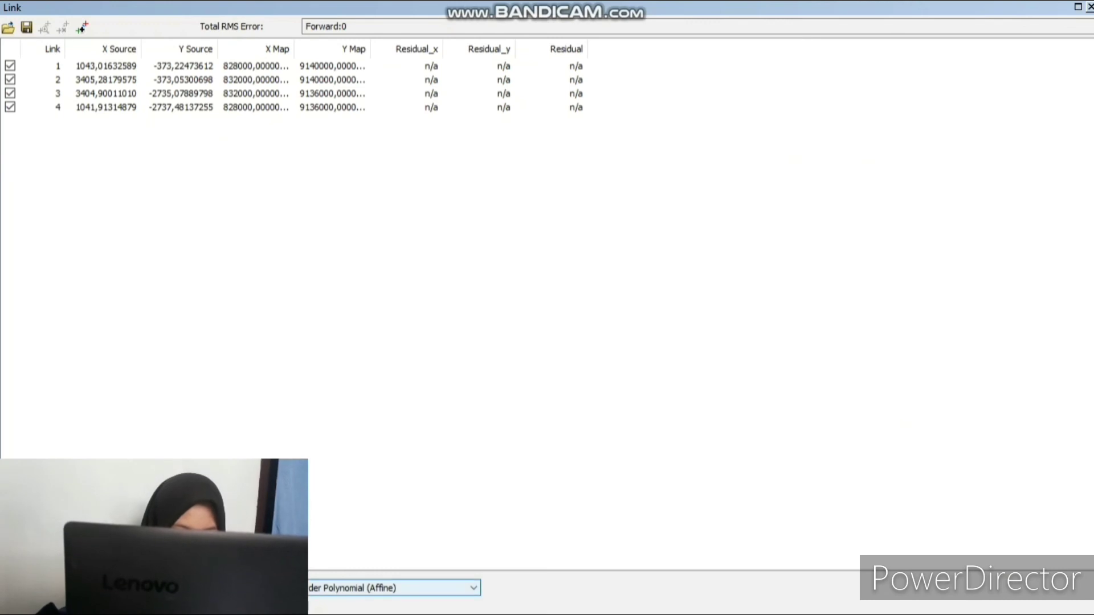
{"action": "left_click", "coordinate": [393, 588]}
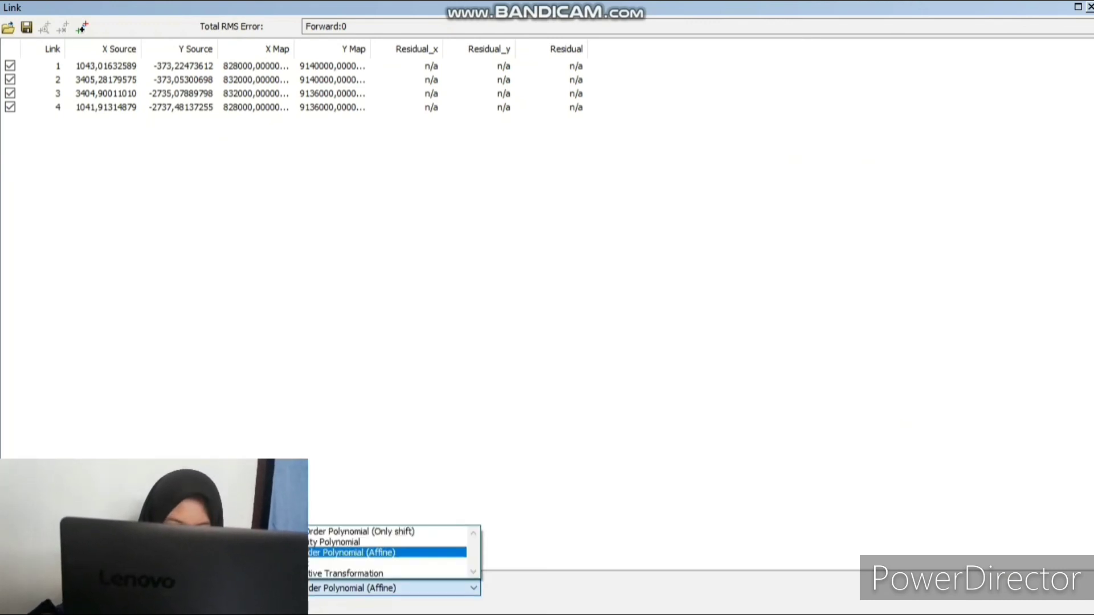
{"action": "key", "text": "Return"}
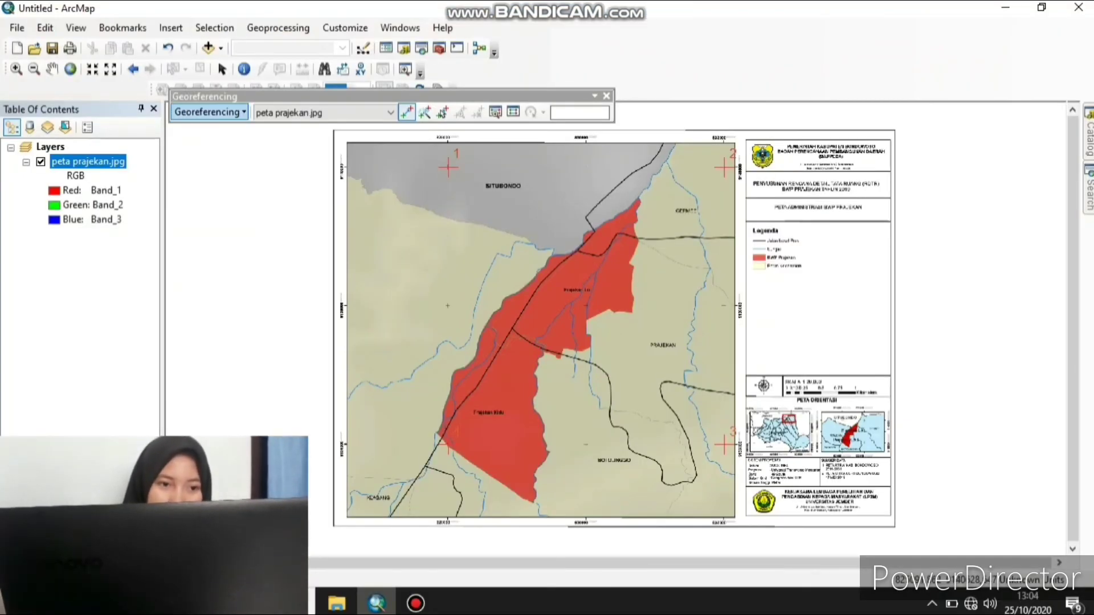
Turn on Auto Adjust for peta prajekan.jpg and save the current warp to the dataset with Update Georeferencing
{"action": "left_click", "coordinate": [210, 111]}
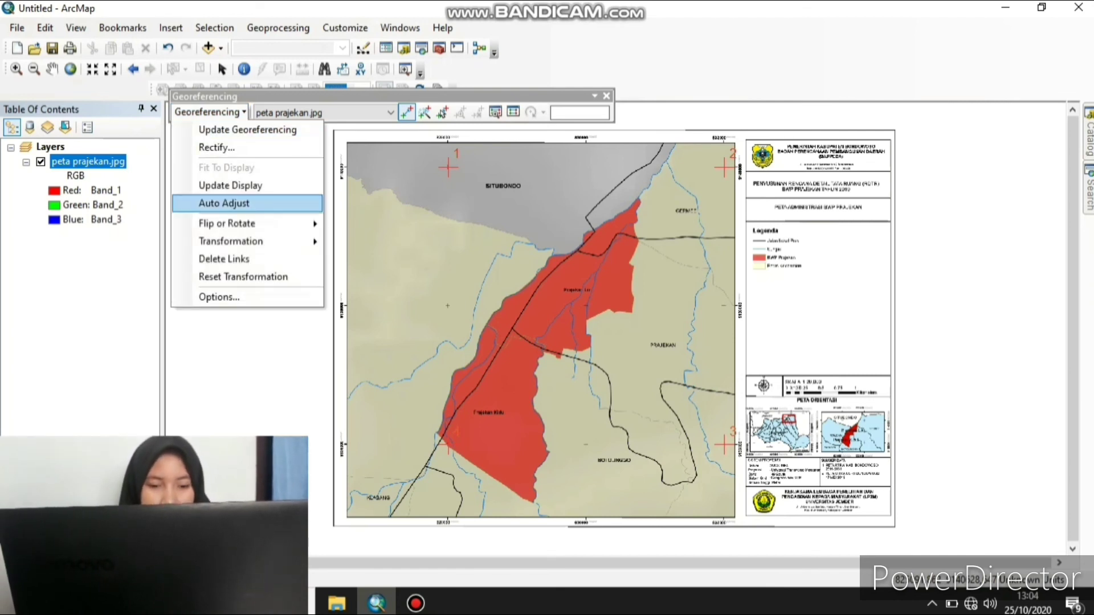
{"action": "left_click", "coordinate": [224, 203]}
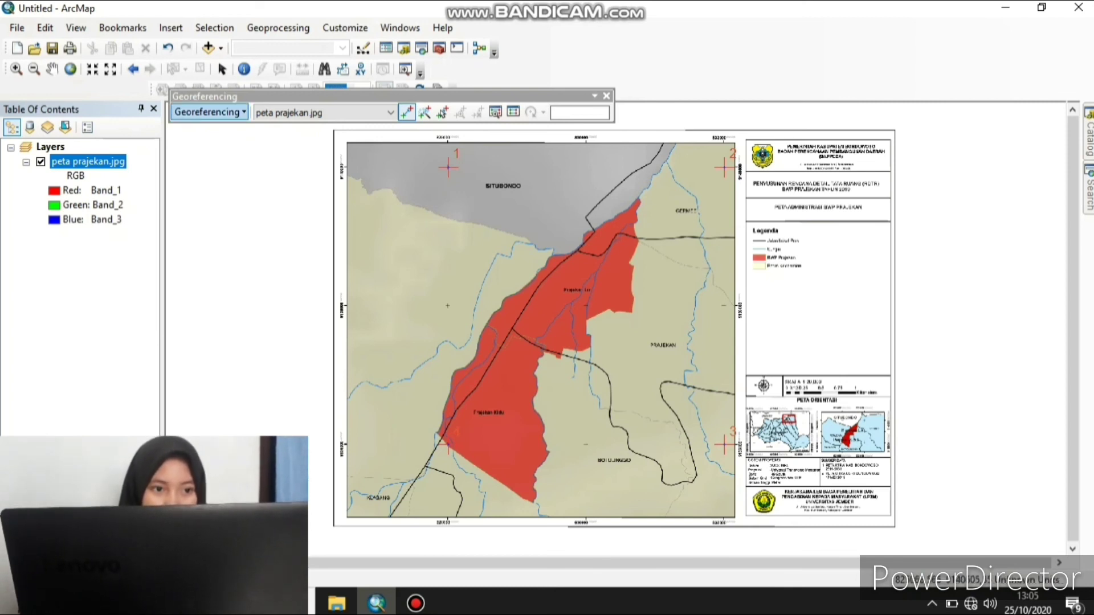
{"action": "left_click", "coordinate": [210, 111]}
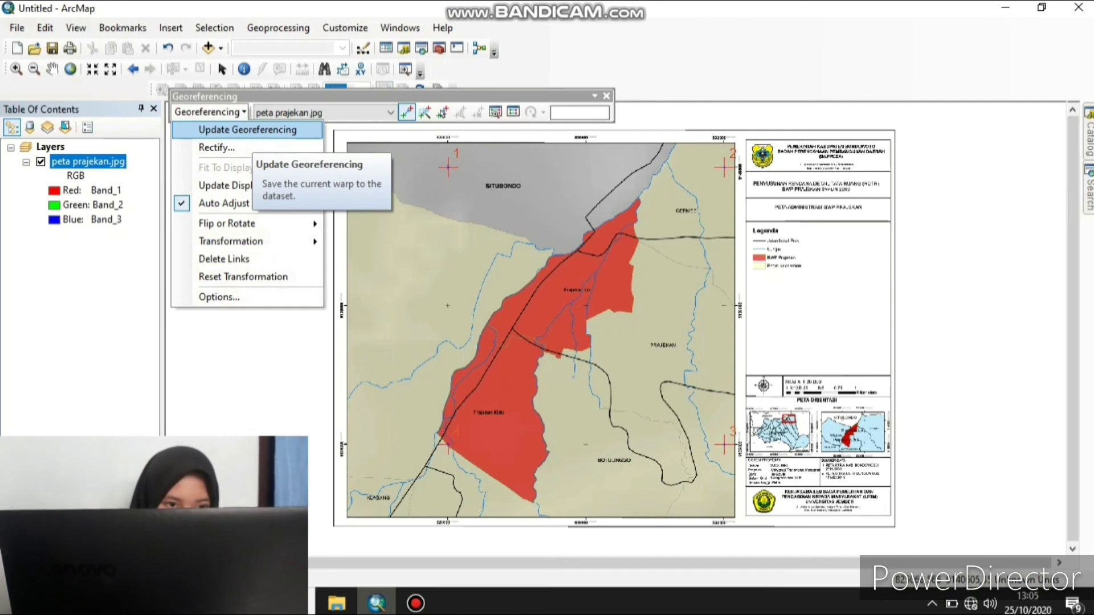
{"action": "left_click", "coordinate": [248, 130]}
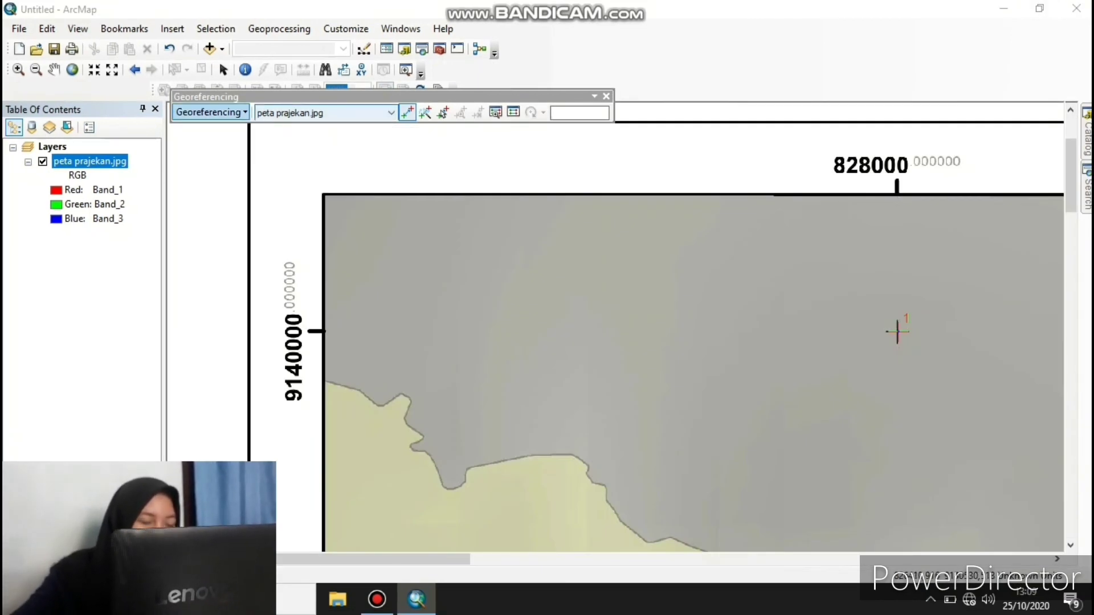
Set up rectifying the georeferenced map to a new raster, clearing the NoData value and naming the output peta prajekanrec
{"action": "left_click", "coordinate": [211, 112]}
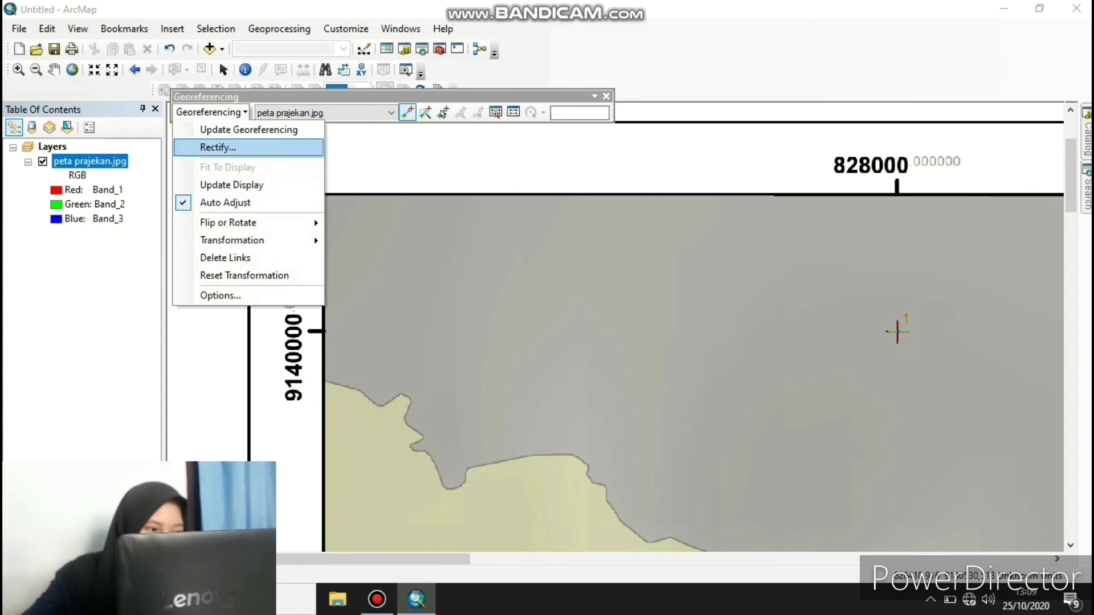
{"action": "left_click", "coordinate": [218, 147]}
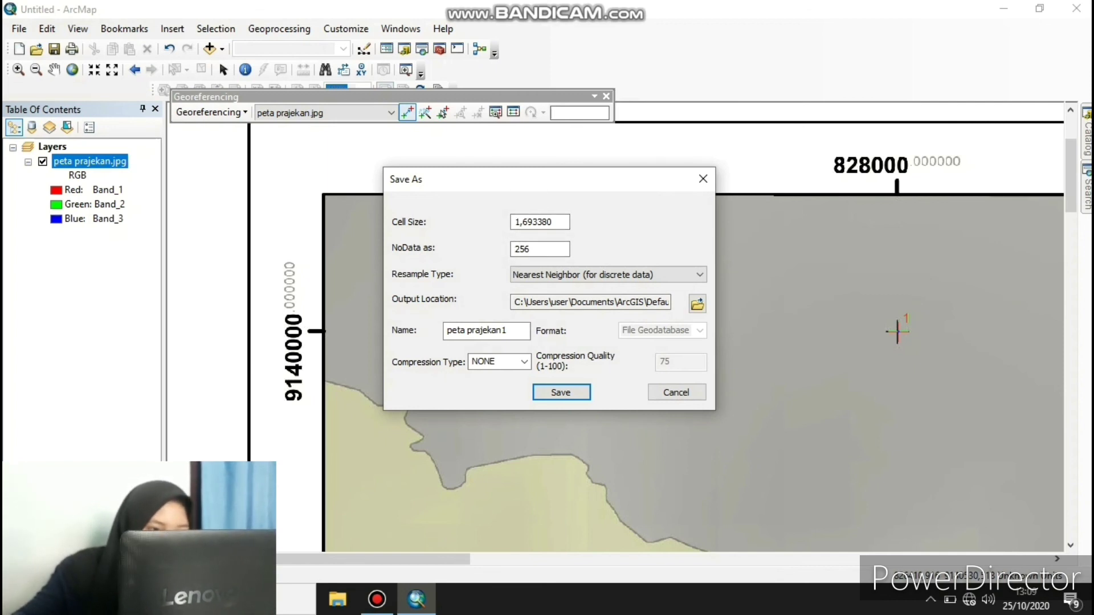
{"action": "double_click", "coordinate": [523, 249]}
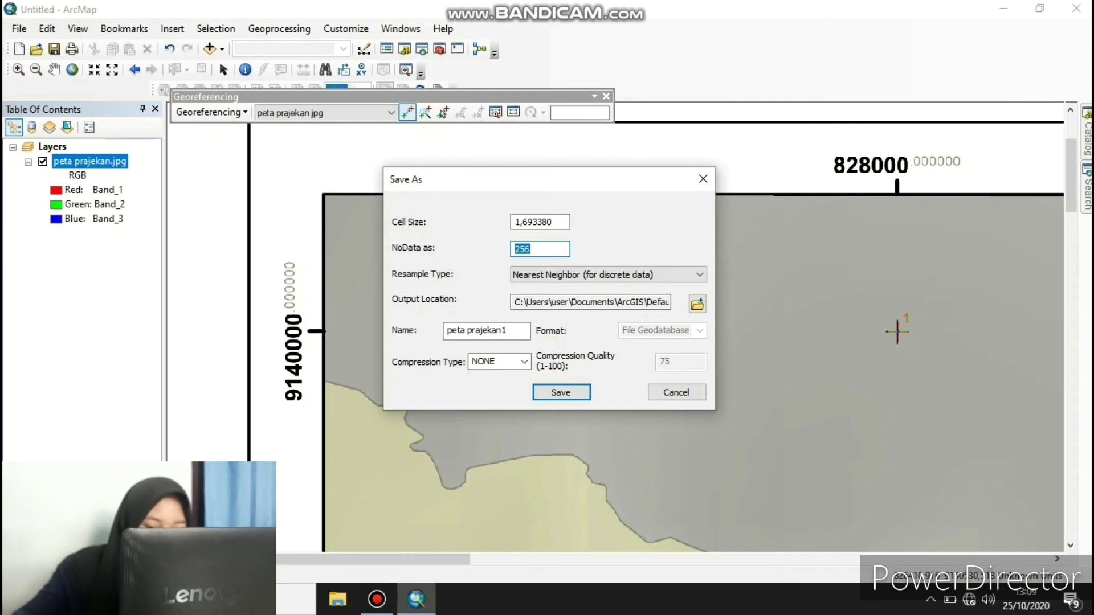
{"action": "key", "text": "BackSpace"}
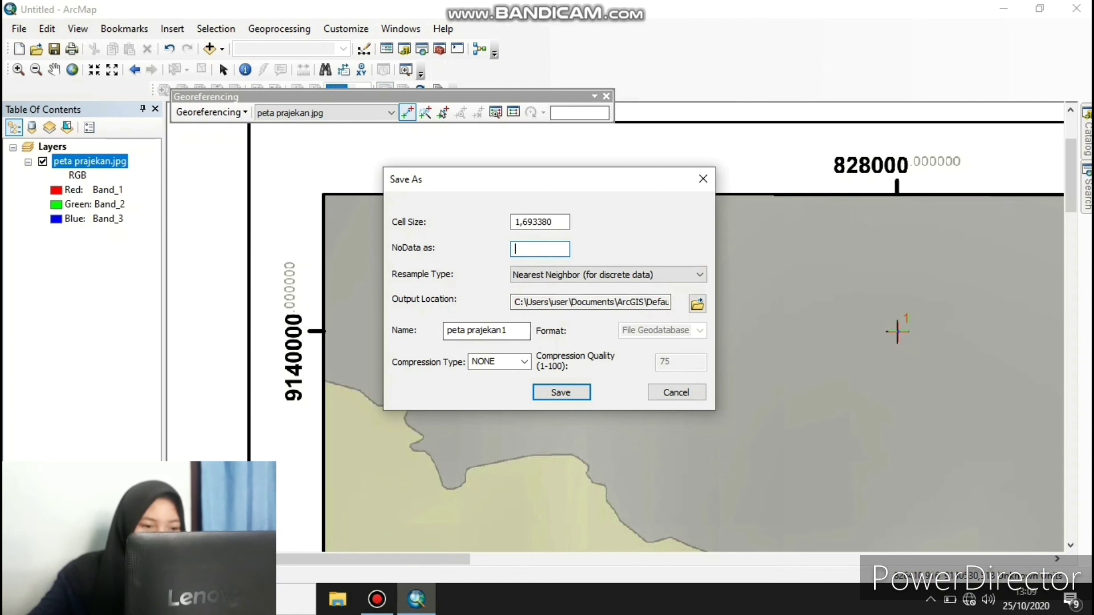
{"action": "left_click", "coordinate": [509, 330]}
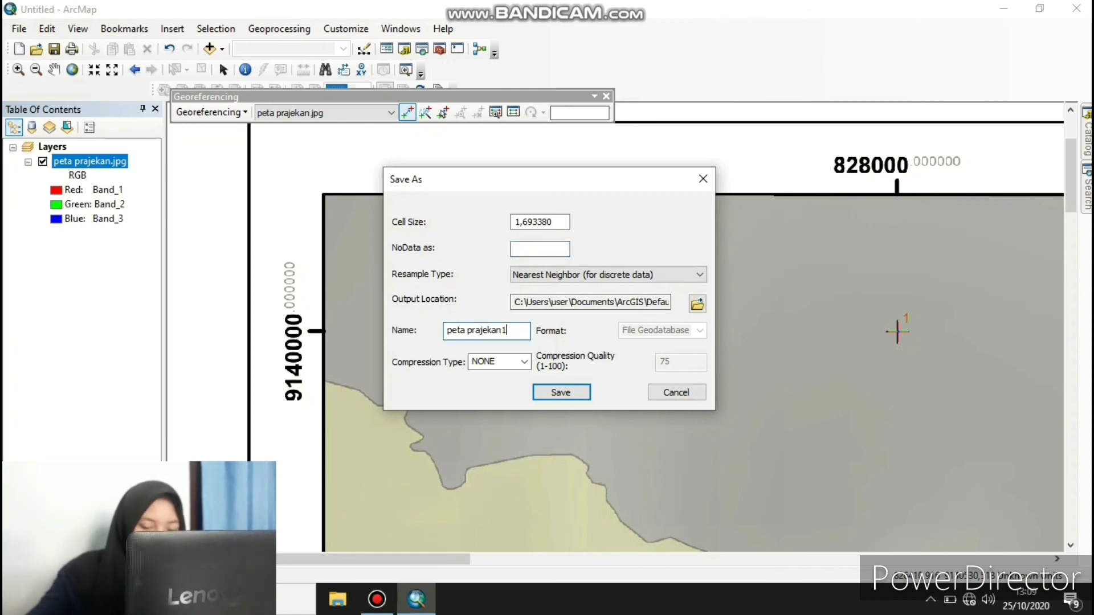
{"action": "key", "text": "BackSpace"}
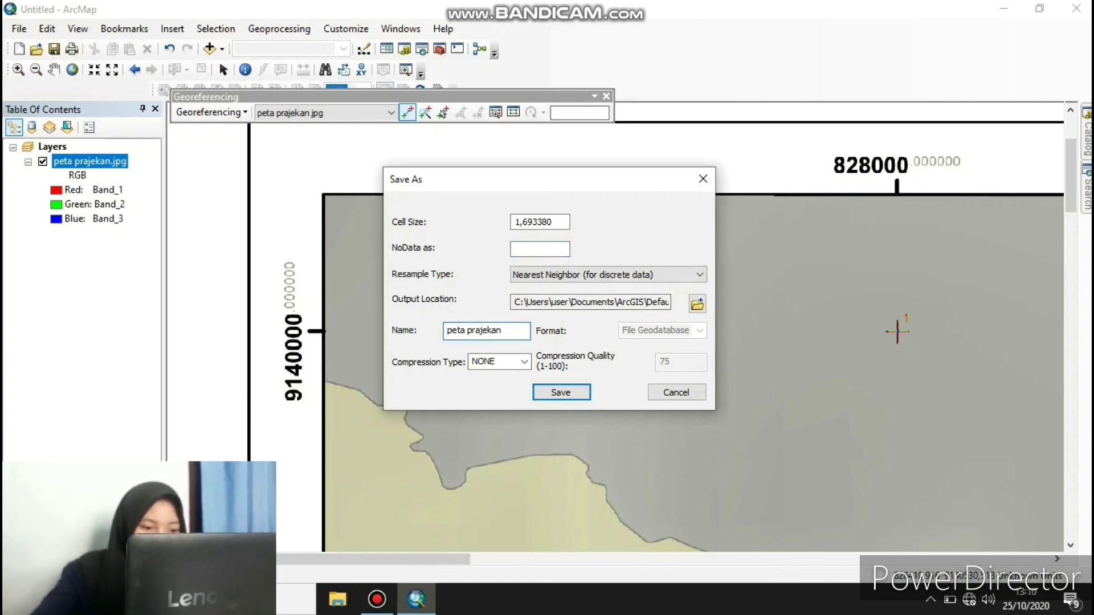
{"action": "type", "text": "rec"}
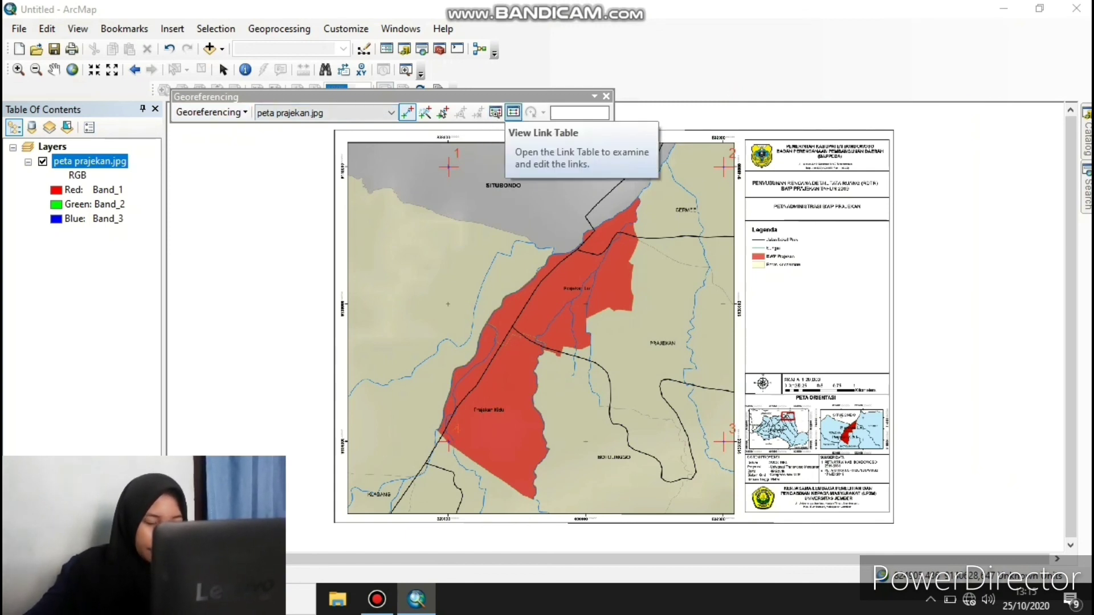
Open the link table to examine the control points' residuals and the total RMS error
{"action": "left_click", "coordinate": [513, 112]}
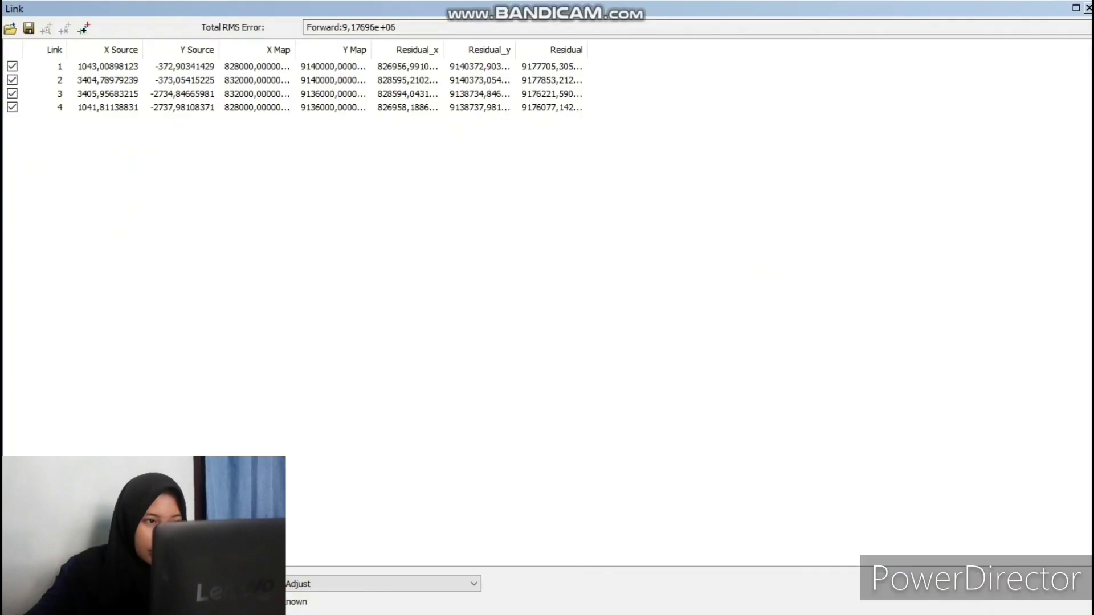